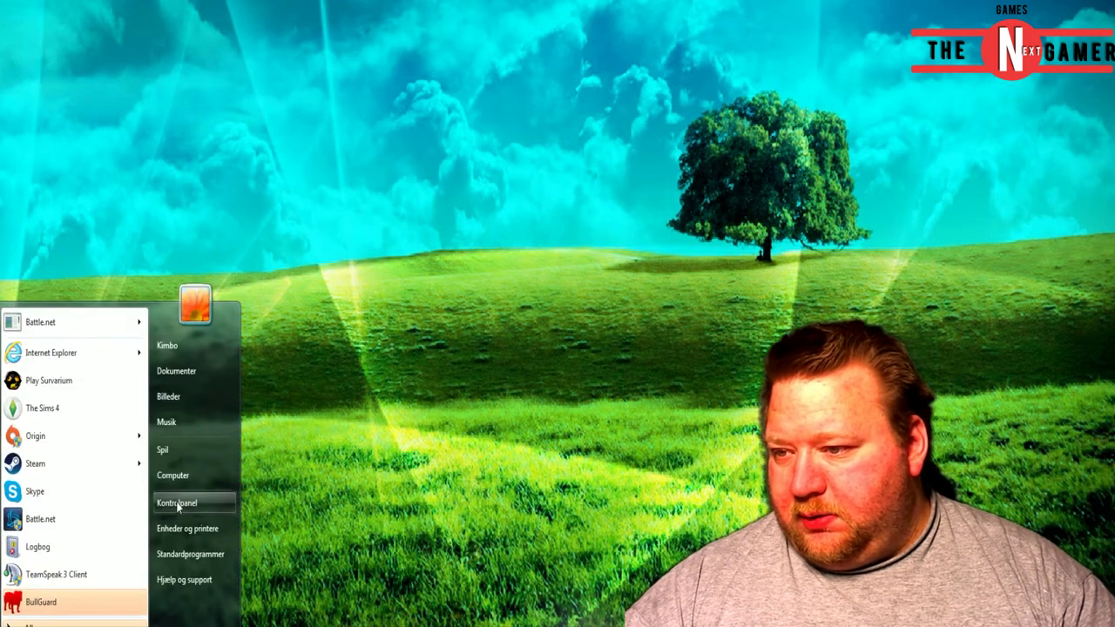
# Step: Open the Logbog event viewer from the Control Panel's Administration tools and maximize its window
pyautogui.click(179, 504)
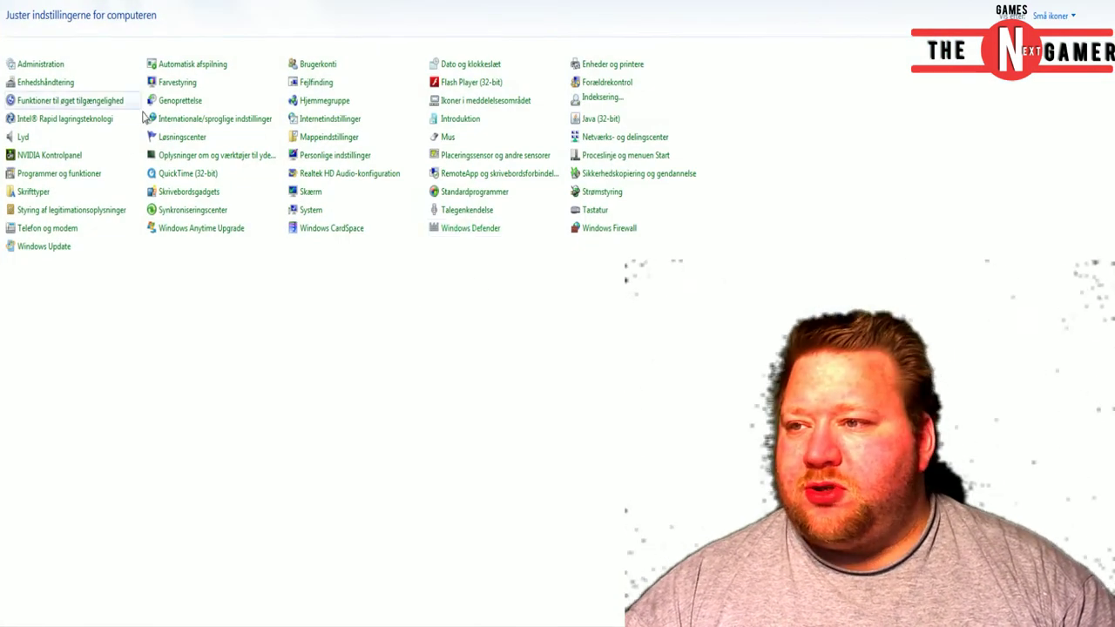
pyautogui.click(41, 66)
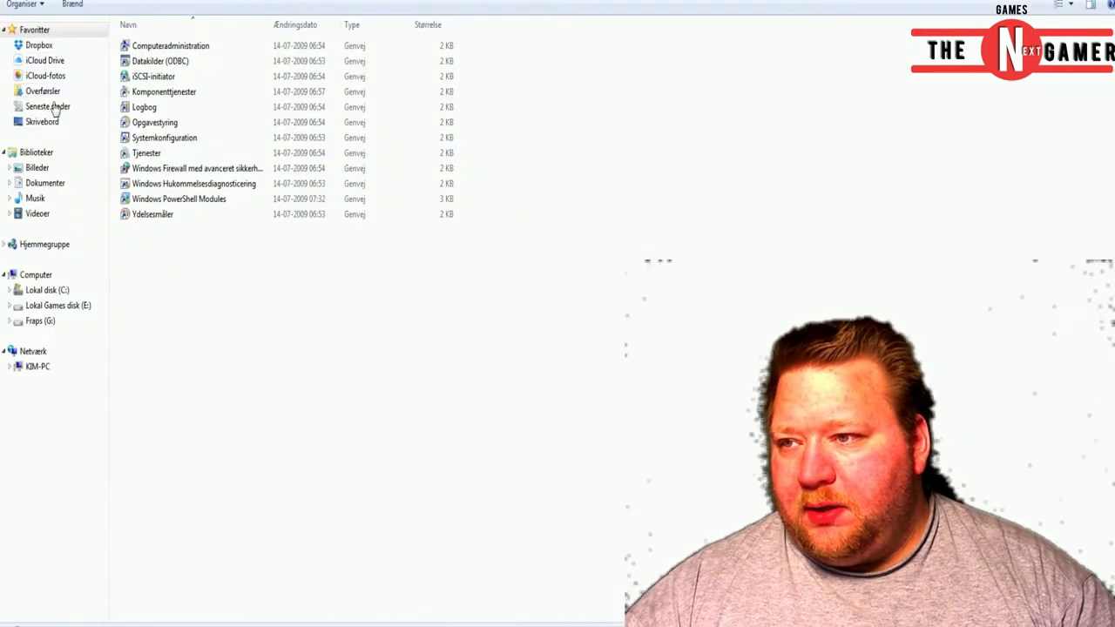
pyautogui.click(155, 107)
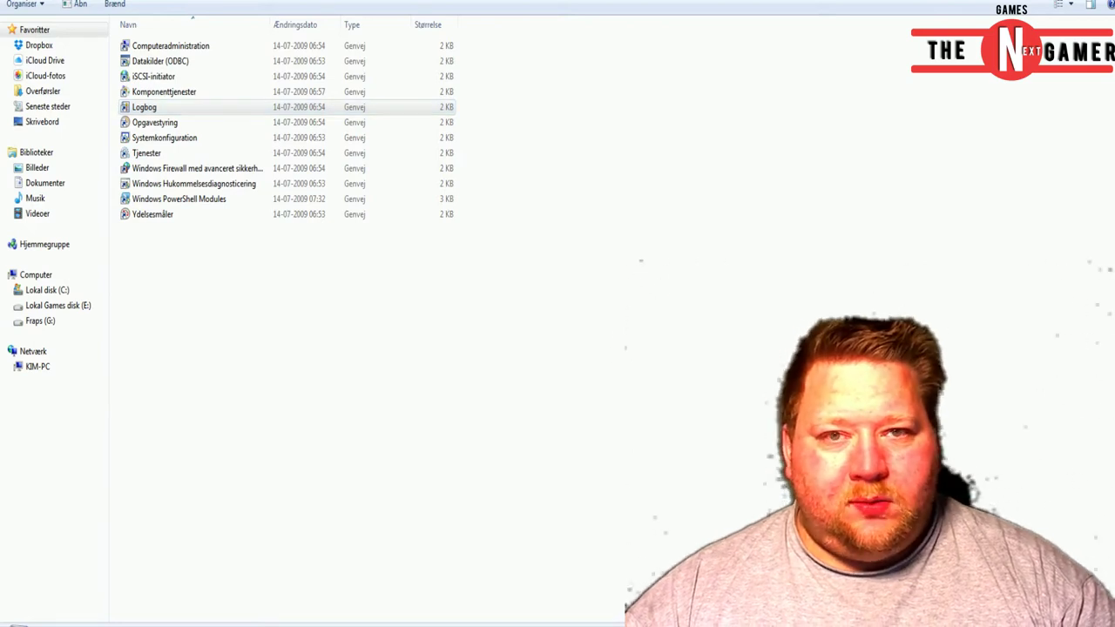
pyautogui.press('Return')
pyautogui.moveTo(397, 121); pyautogui.dragTo(294, 5)
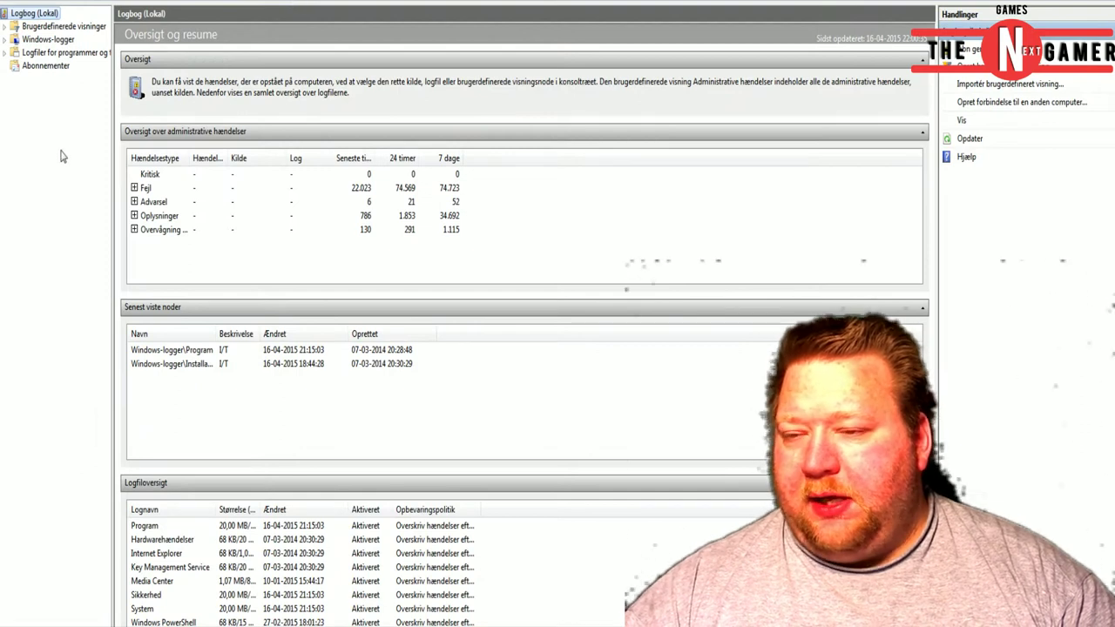
# Step: Open the Program log under Windows-logger and view the WMI error event logged at 21:16:55
pyautogui.click(6, 40)
pyautogui.click(46, 55)
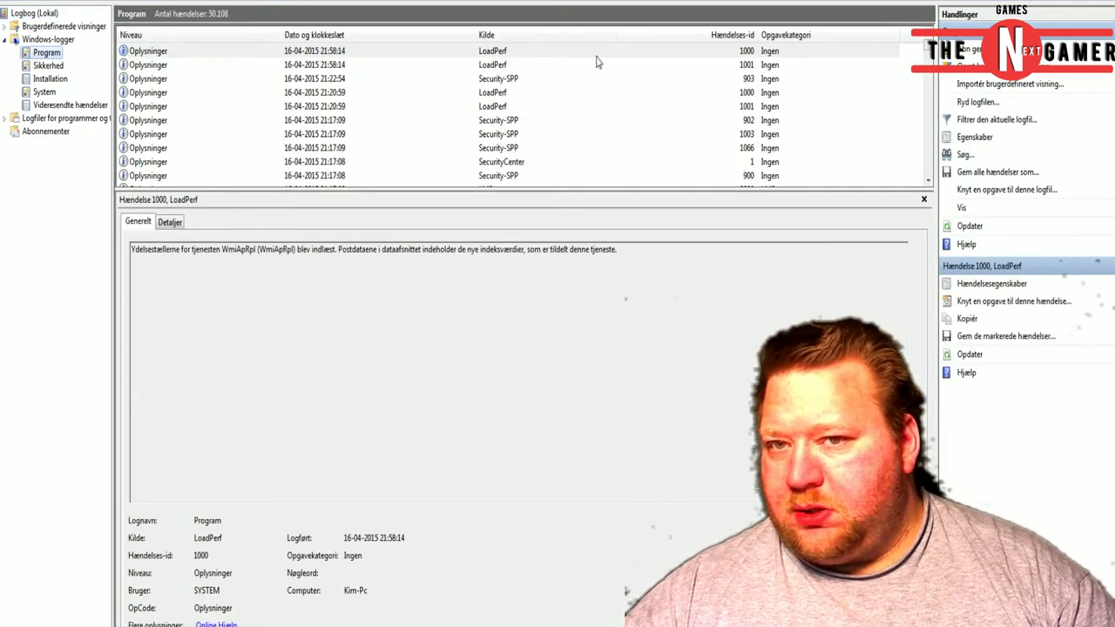
pyautogui.click(674, 94)
pyautogui.scroll(-1, 673, 100)
pyautogui.scroll(-6, 671, 102)
pyautogui.scroll(3, 644, 99)
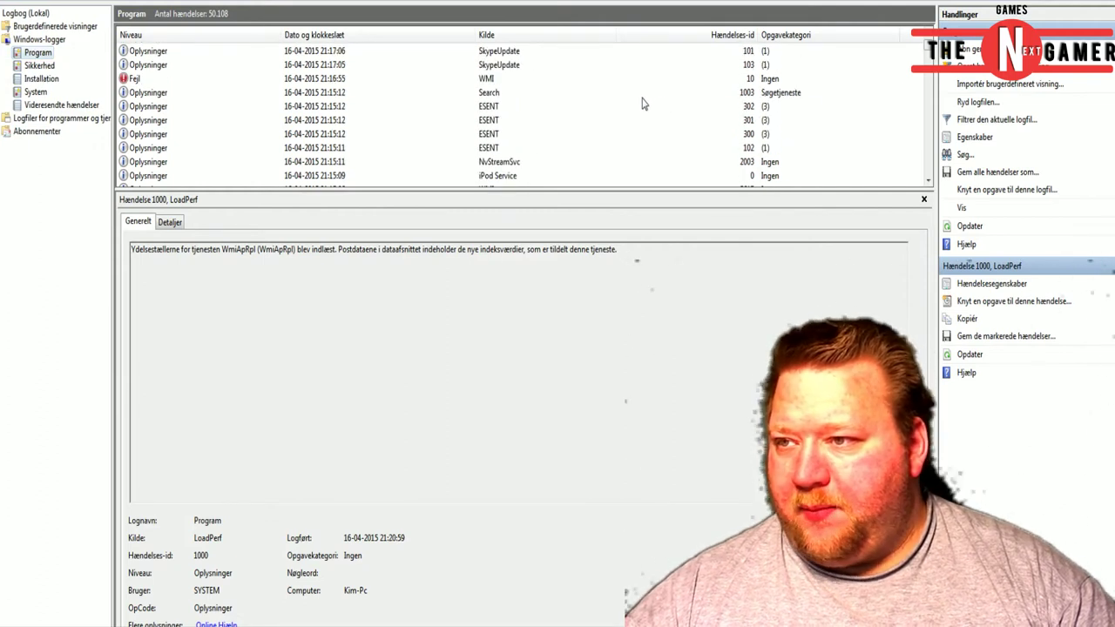
pyautogui.click(190, 110)
pyautogui.click(189, 122)
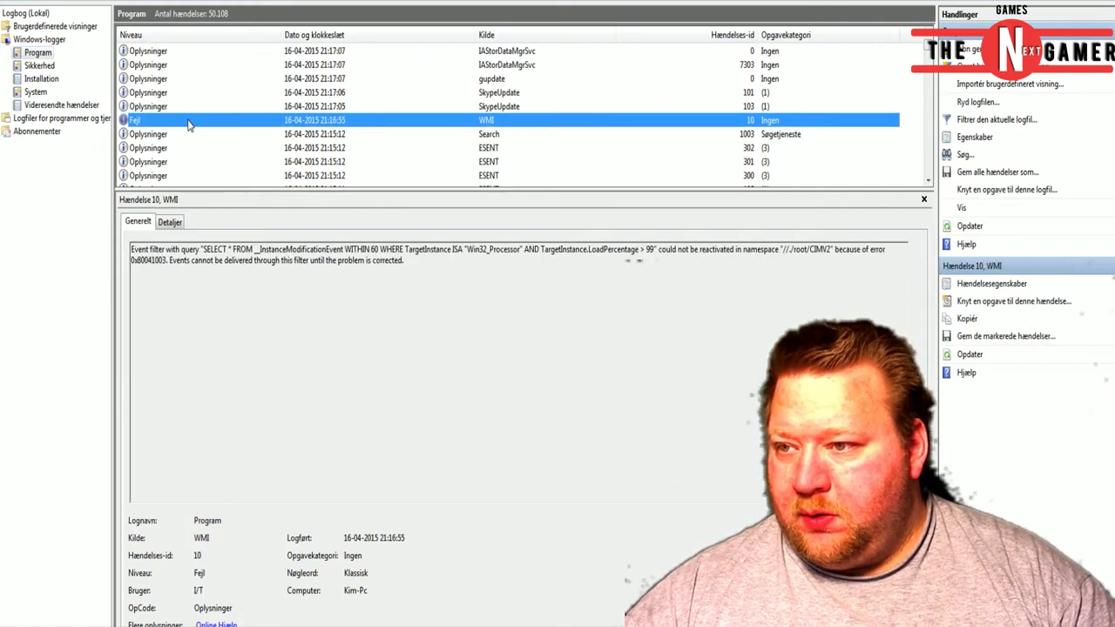
# Step: Examine the Application Error event logged at 21:13:12 and the related Windows Error Reporting event for details of the game crash
pyautogui.scroll(-8, 267, 115)
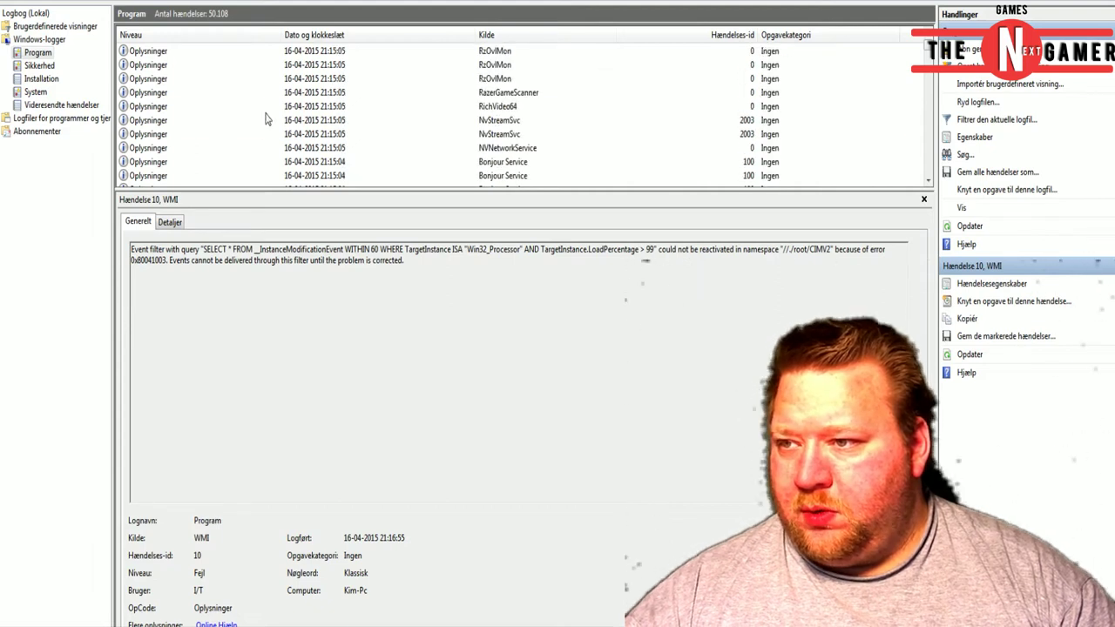
pyautogui.click(183, 121)
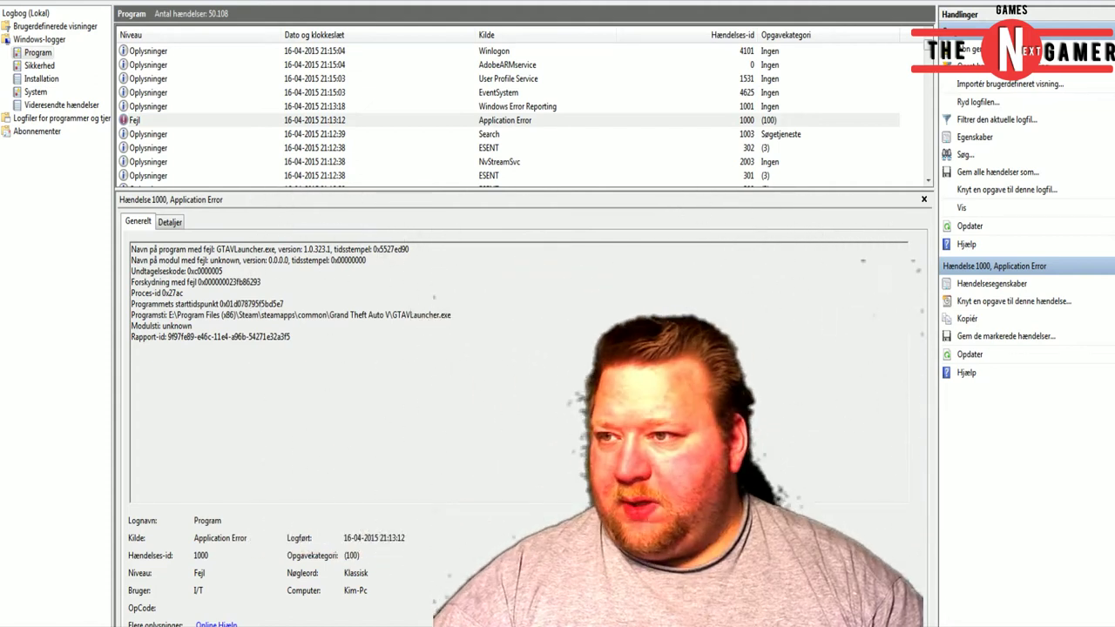
pyautogui.click(149, 106)
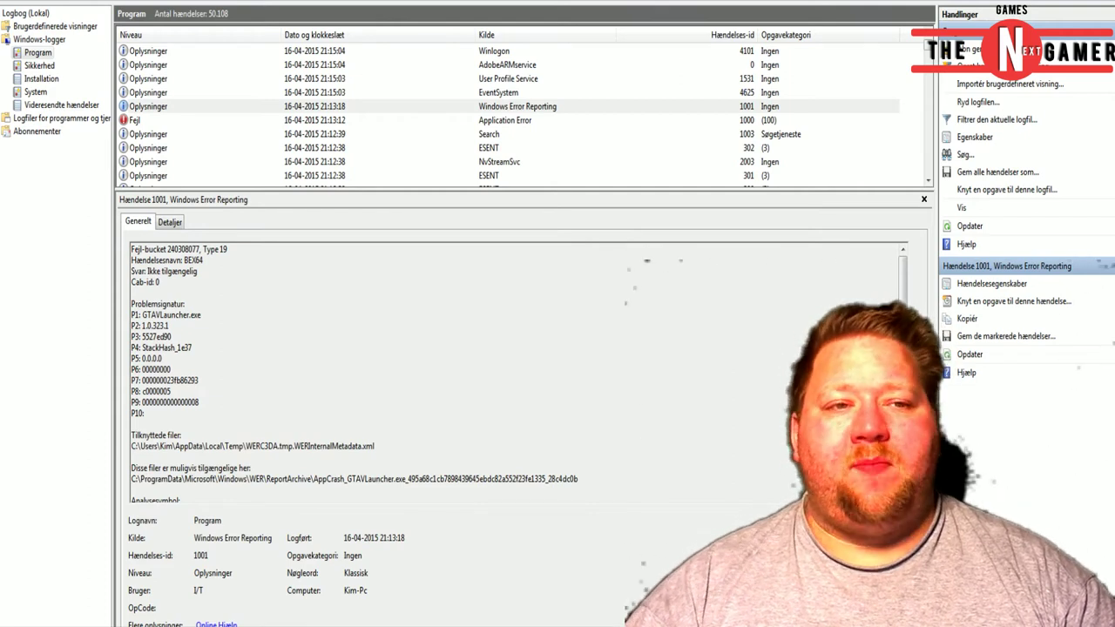
pyautogui.click(185, 134)
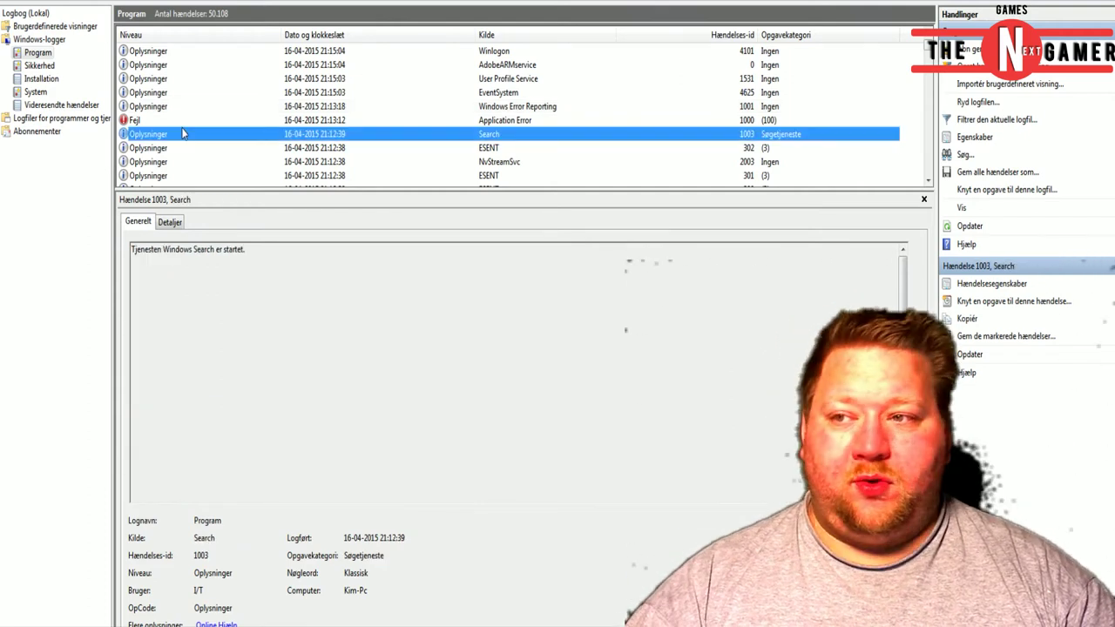
pyautogui.click(179, 120)
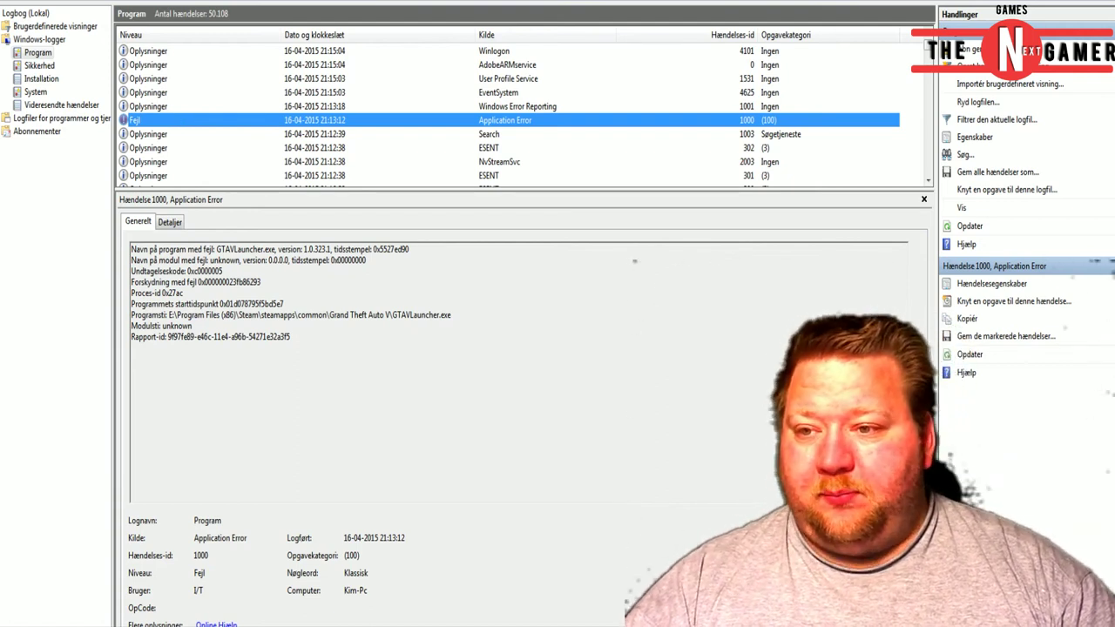
pyautogui.click(153, 106)
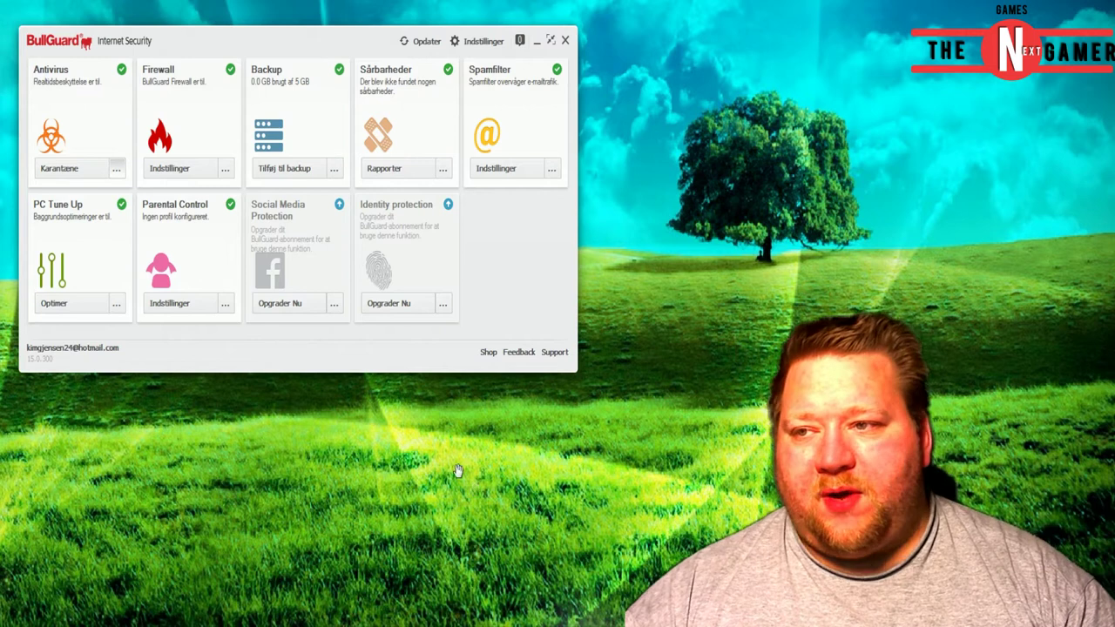
# Step: Switch to BullGuard, compare its Basis and Avanceret settings, and view the general Hovedside page in advanced mode
pyautogui.moveTo(239, 46); pyautogui.dragTo(301, 46)
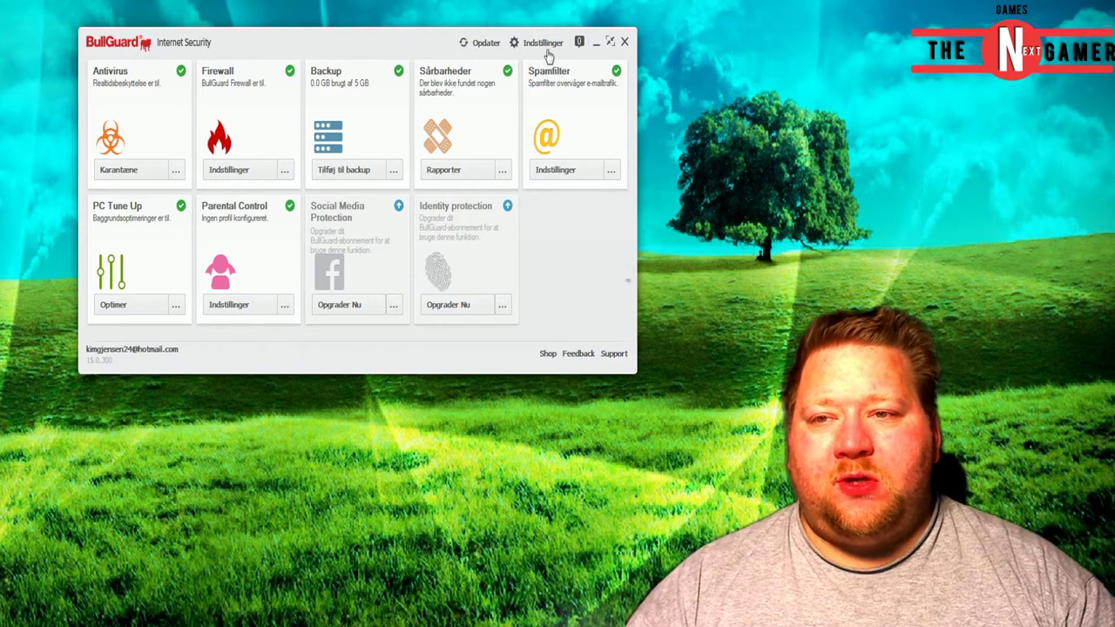
pyautogui.click(517, 44)
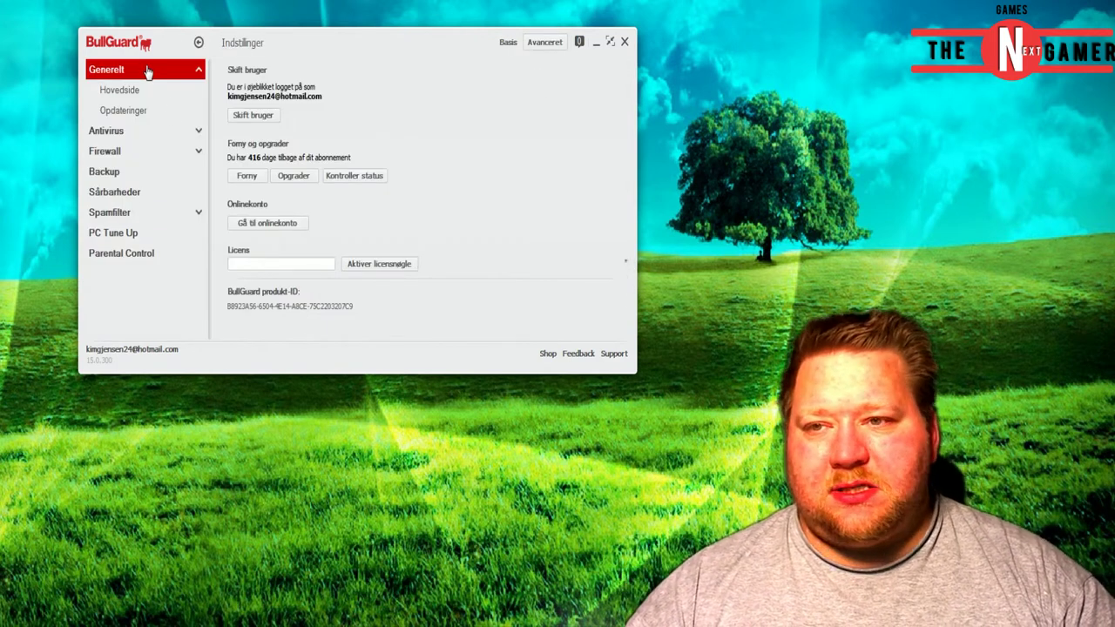
pyautogui.click(504, 44)
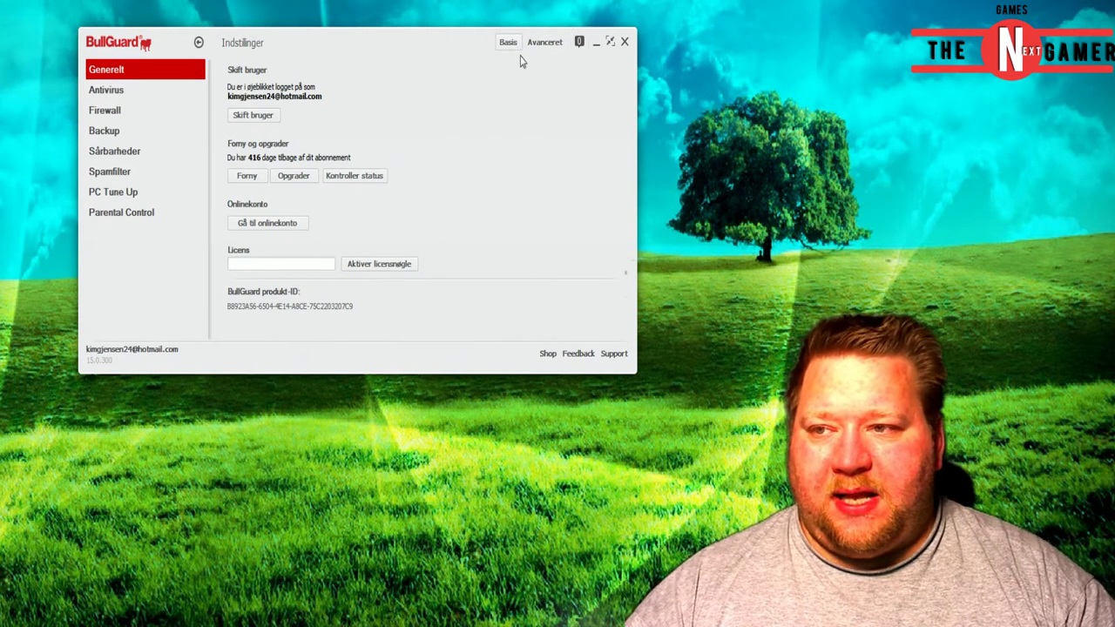
pyautogui.click(544, 44)
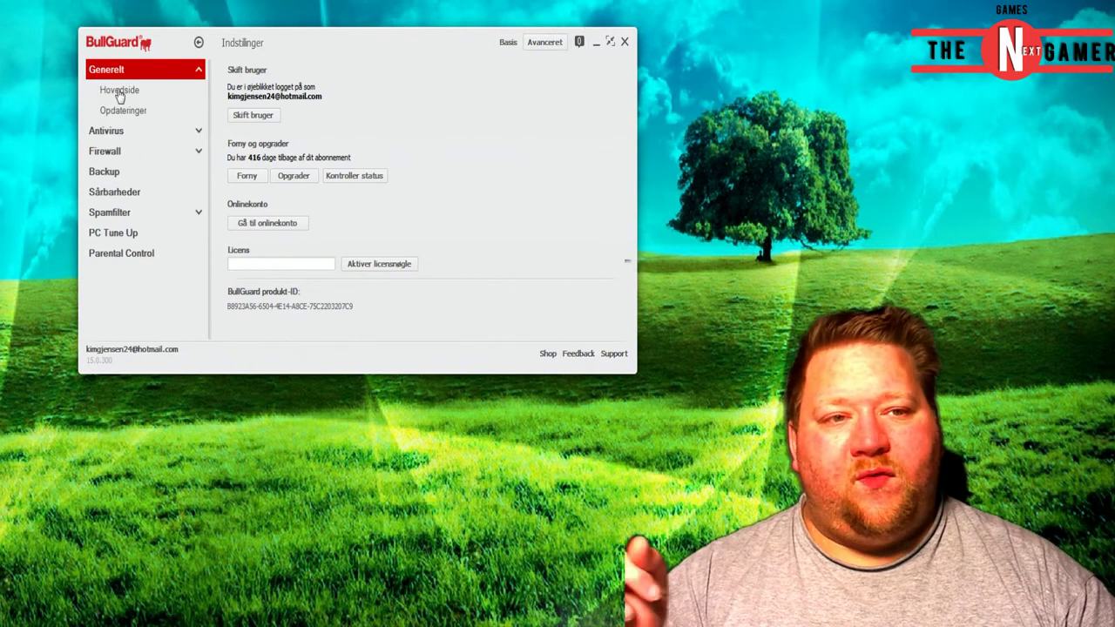
pyautogui.click(120, 94)
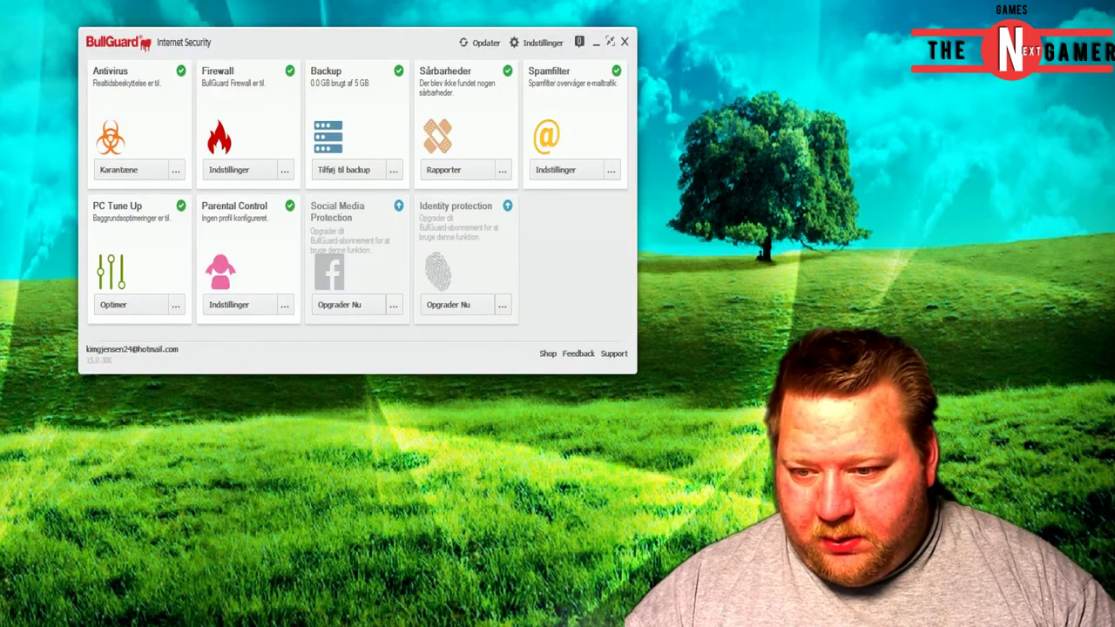
# Step: Enable the Selvbeskyttelse option on BullGuard's general Hovedside settings page and dismiss the restart notice
pyautogui.moveTo(522, 620)
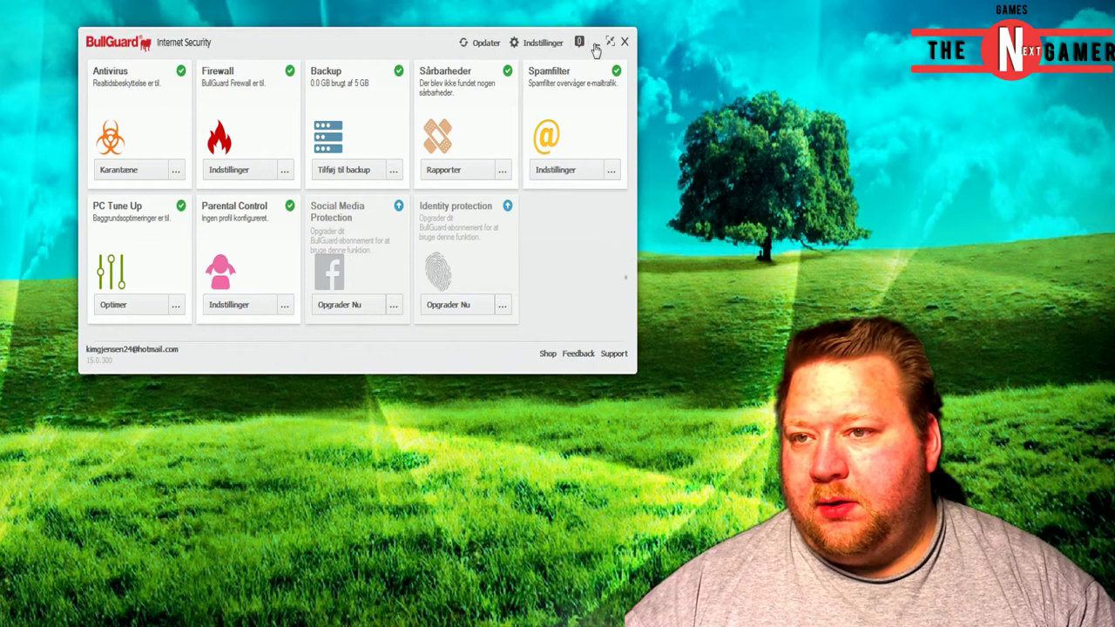
pyautogui.click(528, 45)
pyautogui.click(108, 91)
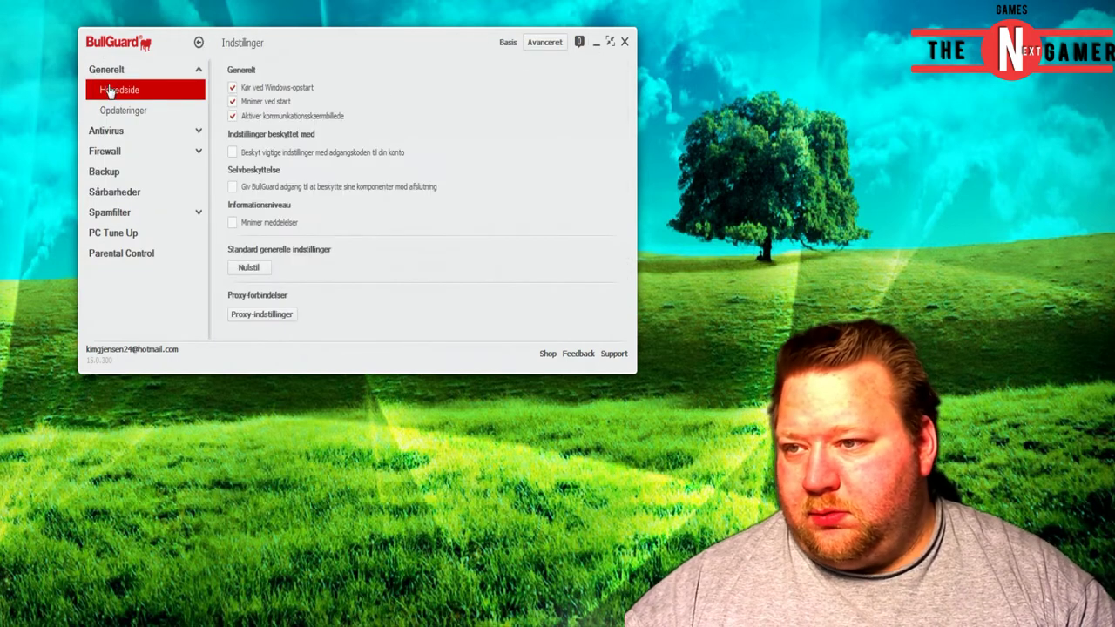
pyautogui.click(242, 190)
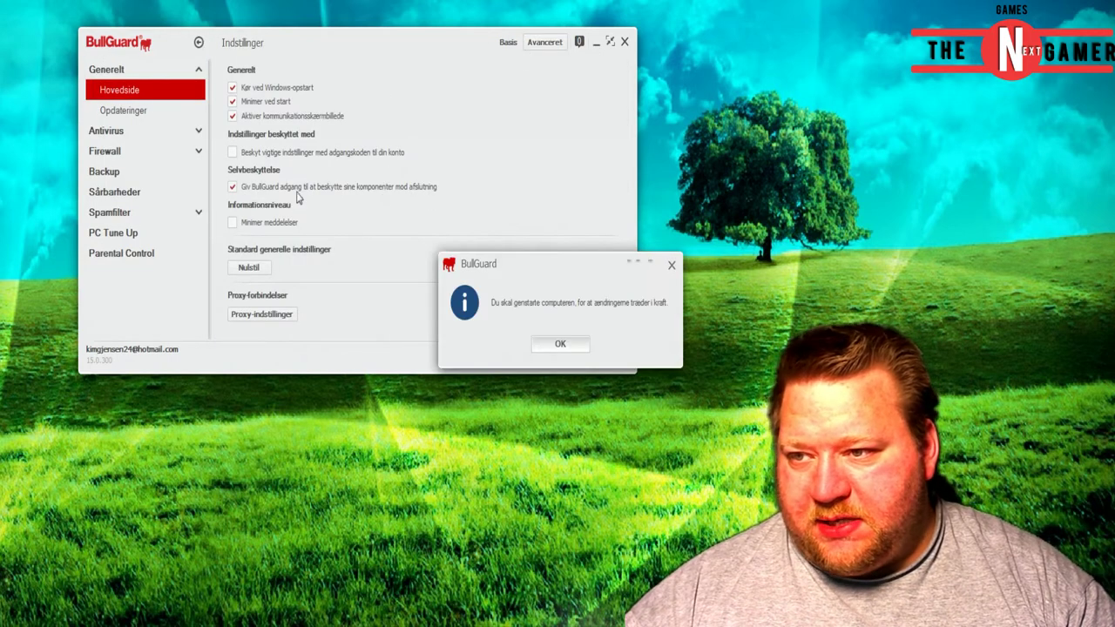
pyautogui.click(672, 266)
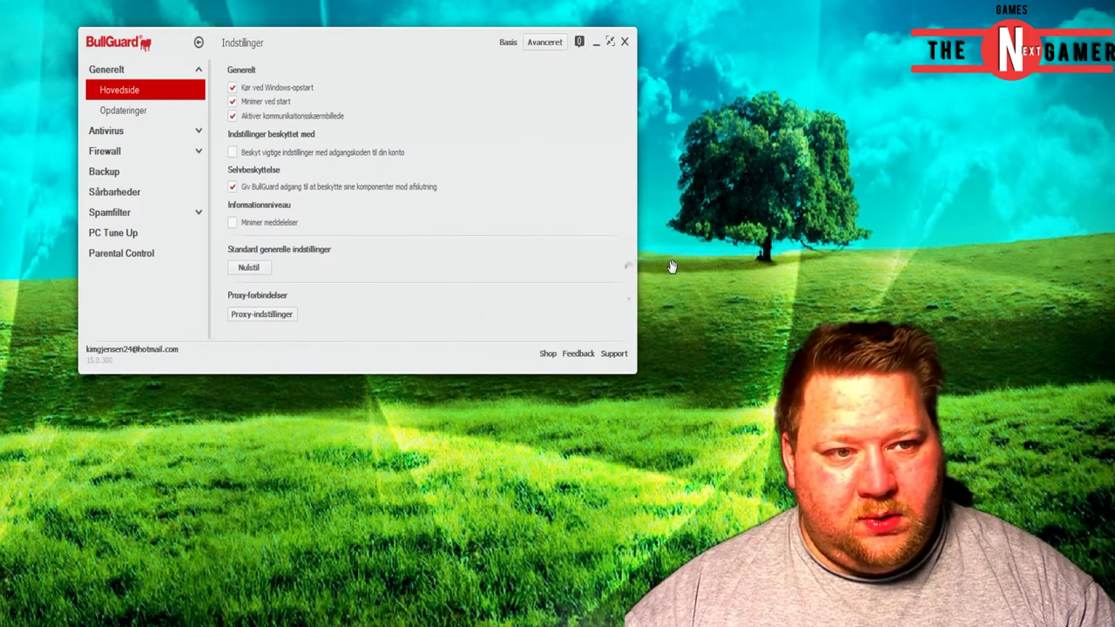
# Step: Disable BullGuard's Selvbeskyttelse option and accept the restart notice
pyautogui.click(232, 189)
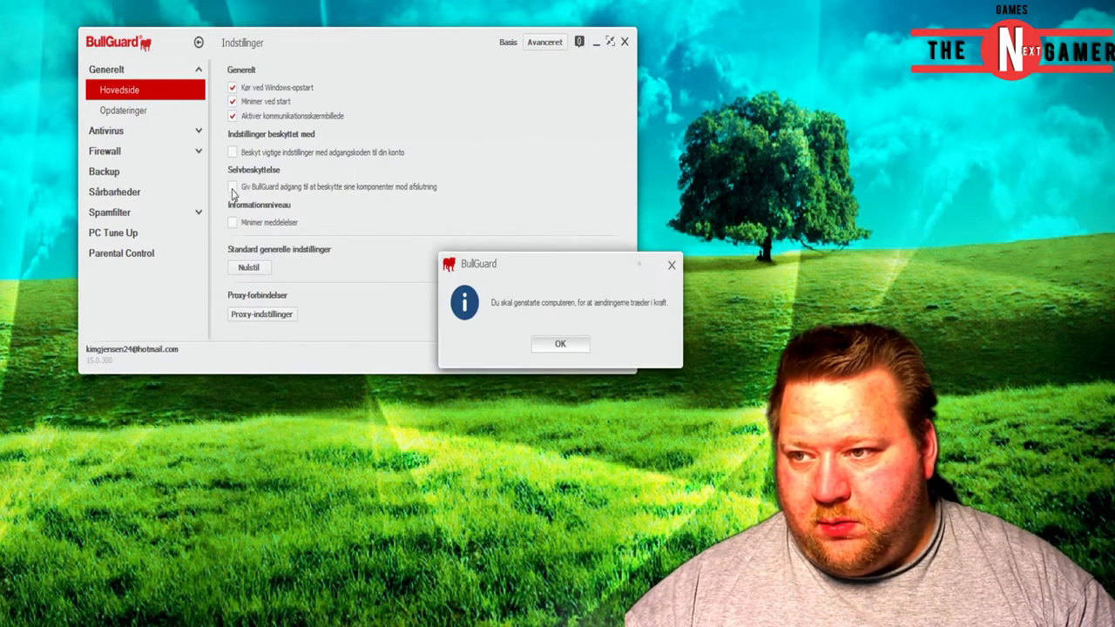
pyautogui.click(560, 343)
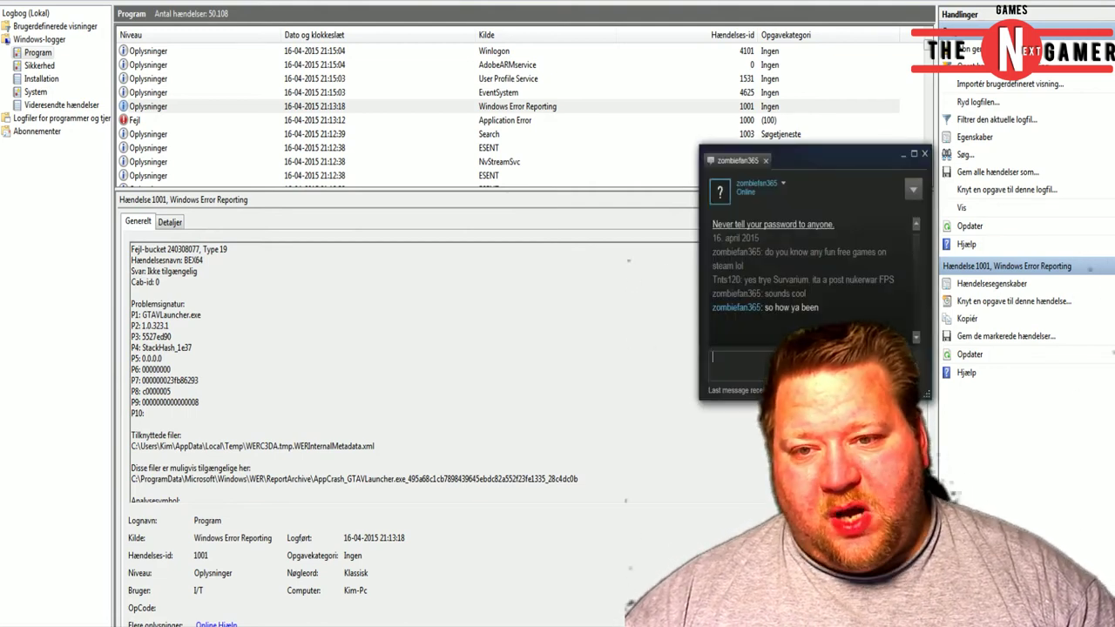
# Step: Clear the chat pop-up, BullGuard's settings page and the open Control Panel window from the screen
pyautogui.click(925, 154)
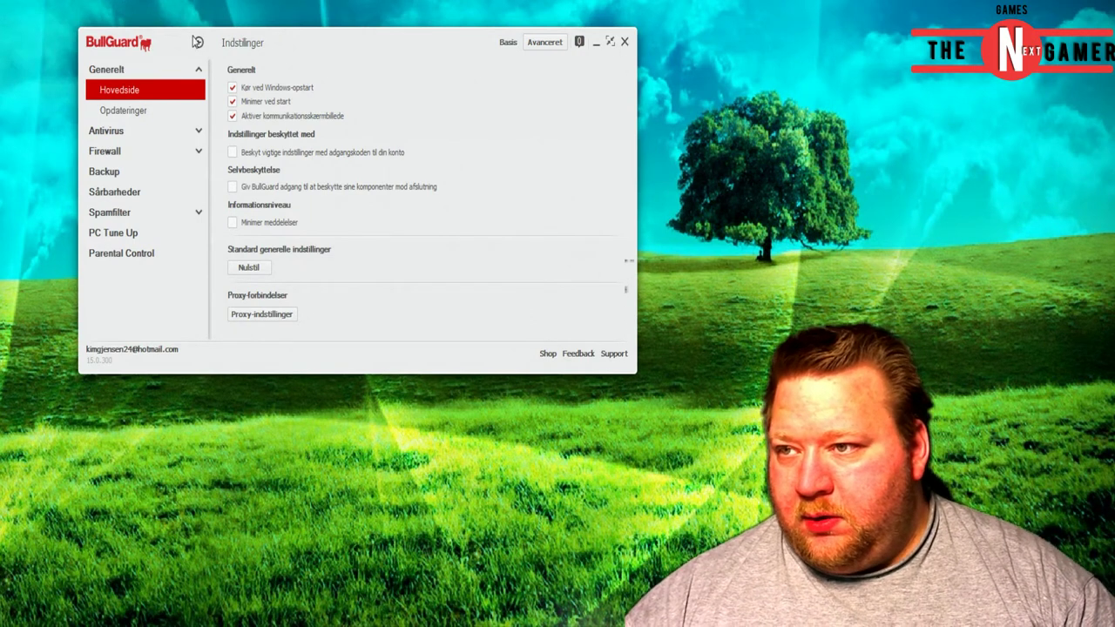
pyautogui.click(199, 42)
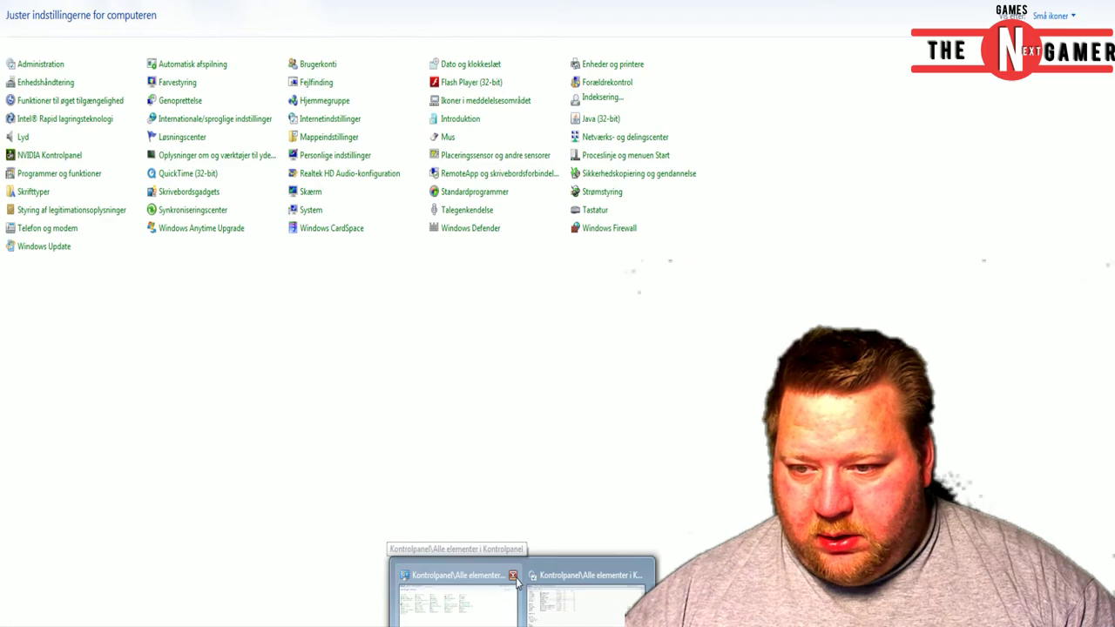
pyautogui.click(512, 576)
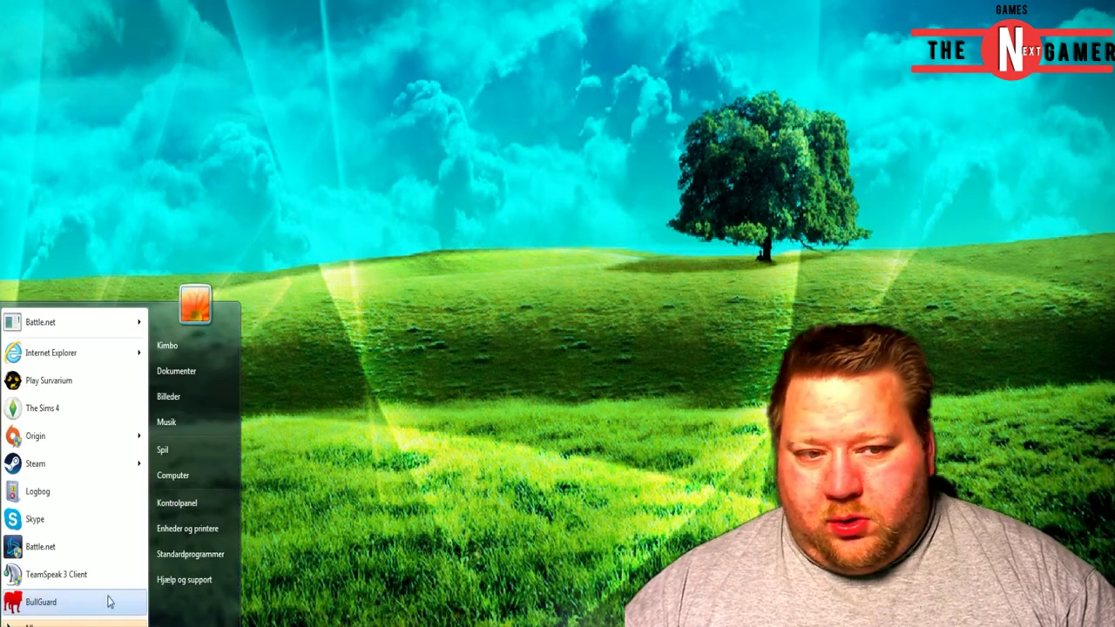
# Step: Reopen the Control Panel maximized and launch Logbog again from its Administration tools
pyautogui.click(225, 510)
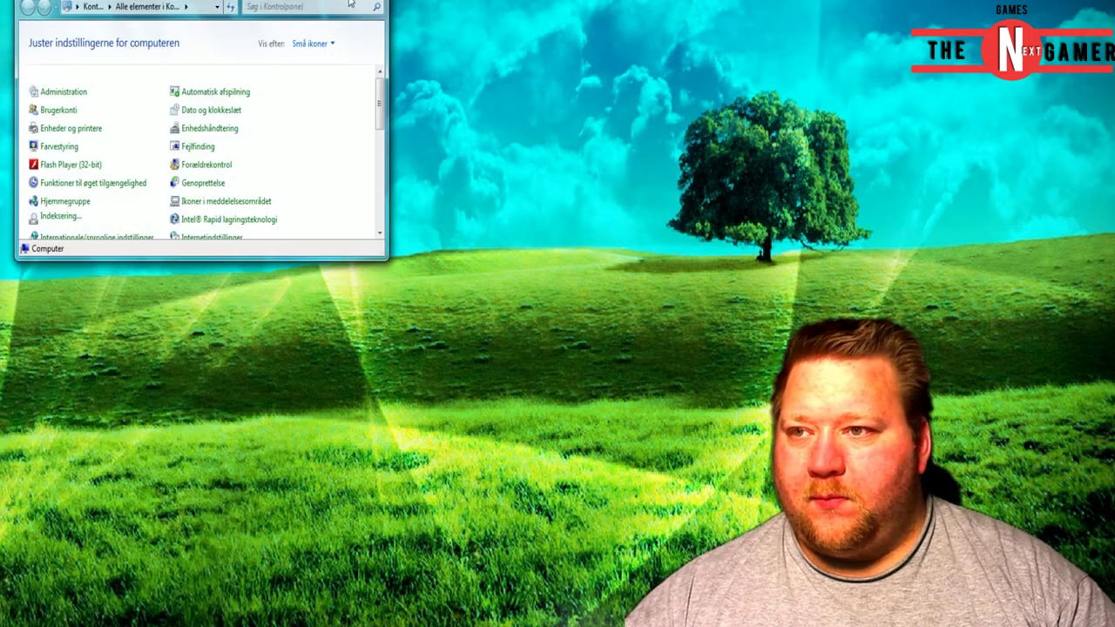
pyautogui.press('super+Up')
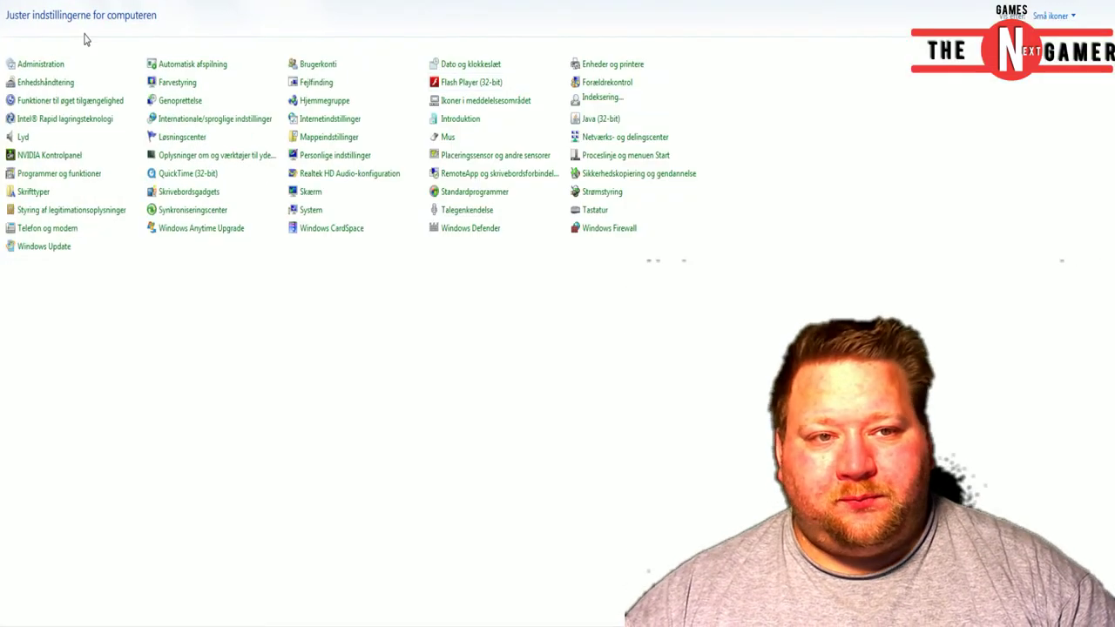
pyautogui.click(50, 67)
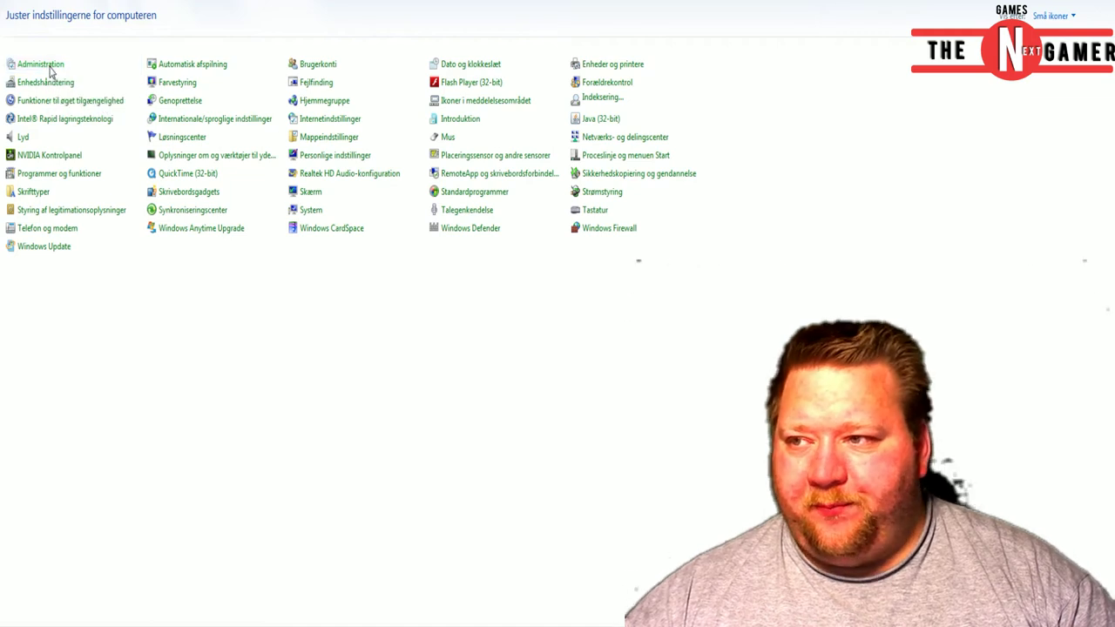
pyautogui.click(362, 4)
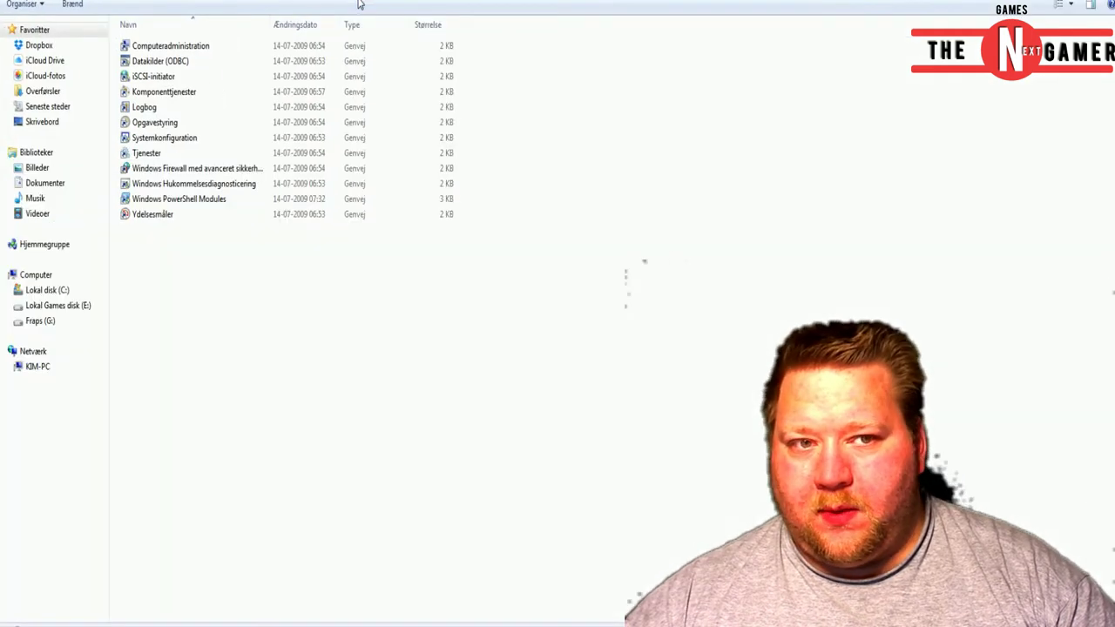
pyautogui.click(149, 107)
pyautogui.doubleClick(149, 107)
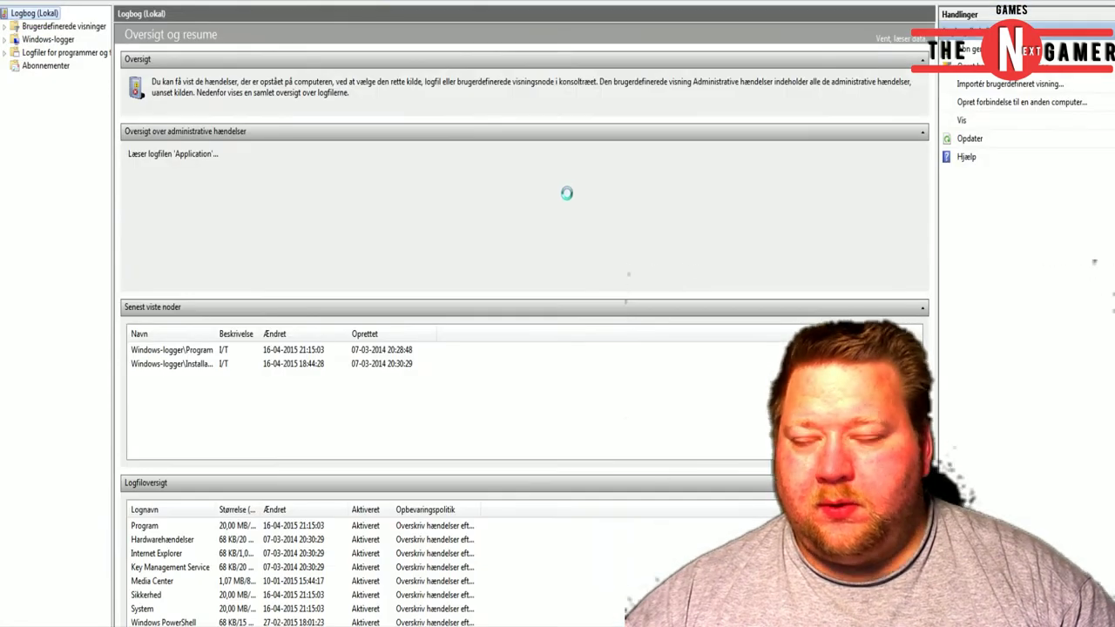
# Step: Display the events of the Program log within the Windows-logger group
pyautogui.click(35, 40)
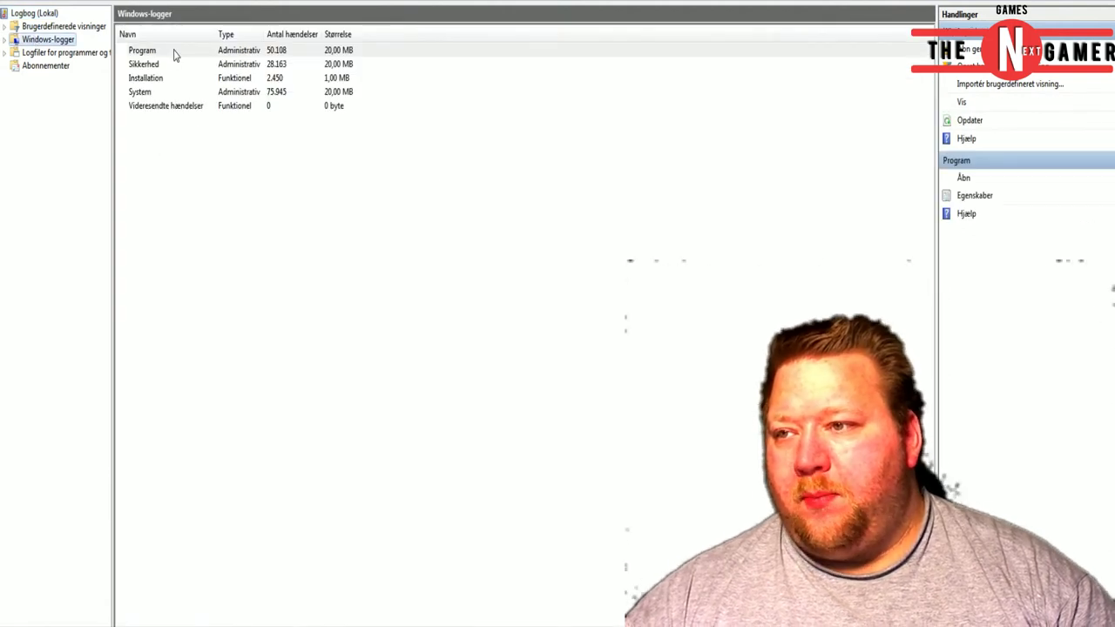
pyautogui.click(174, 52)
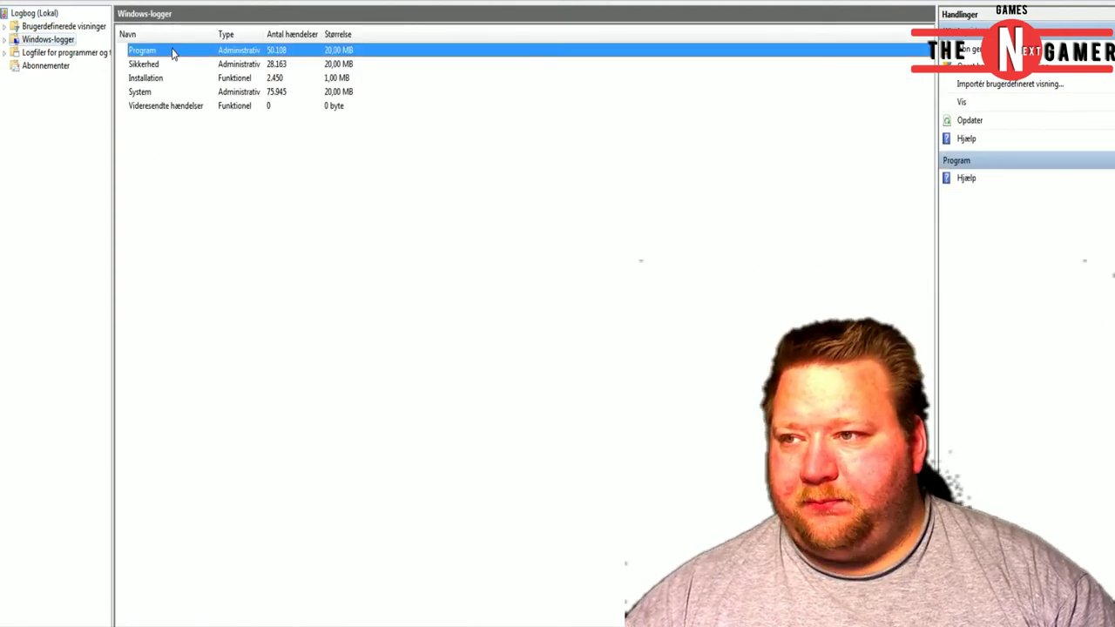
pyautogui.doubleClick(160, 51)
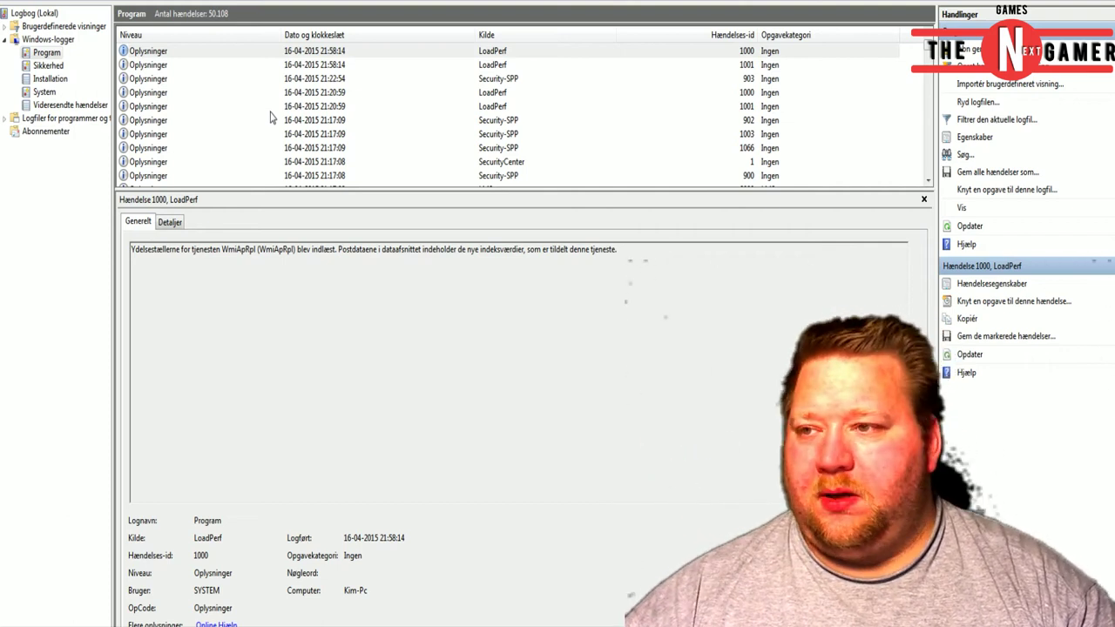
# Step: Go down the Program log checking its error entries until the Application Error event logged at 21:13:12 is displayed
pyautogui.click(671, 108)
pyautogui.scroll(-4, 431, 78)
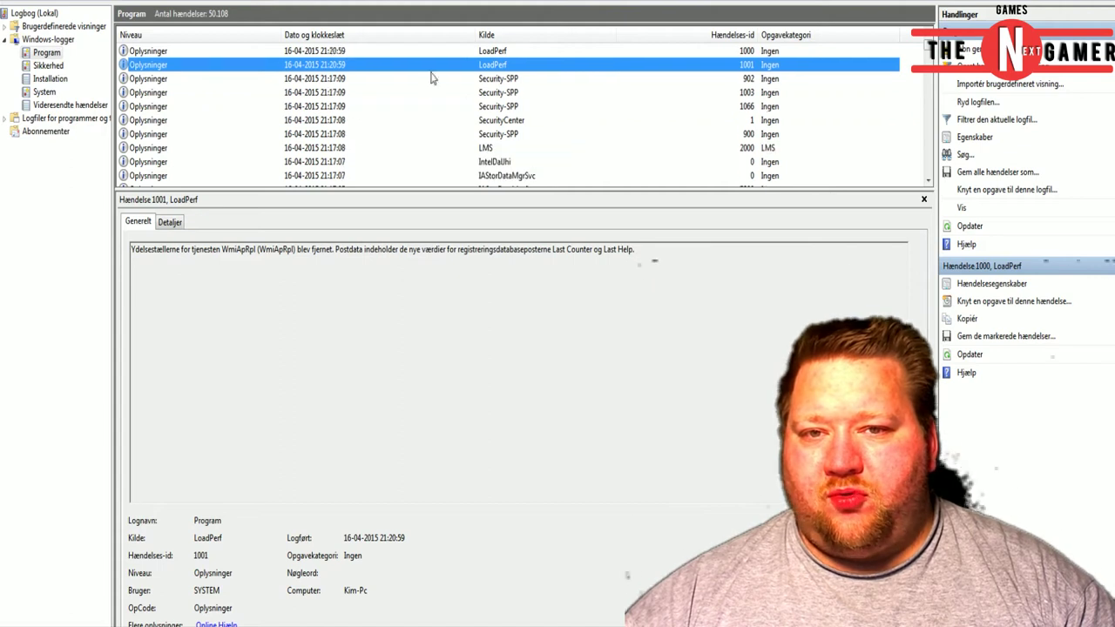
pyautogui.scroll(-2, 262, 89)
pyautogui.scroll(1, 196, 127)
pyautogui.click(146, 78)
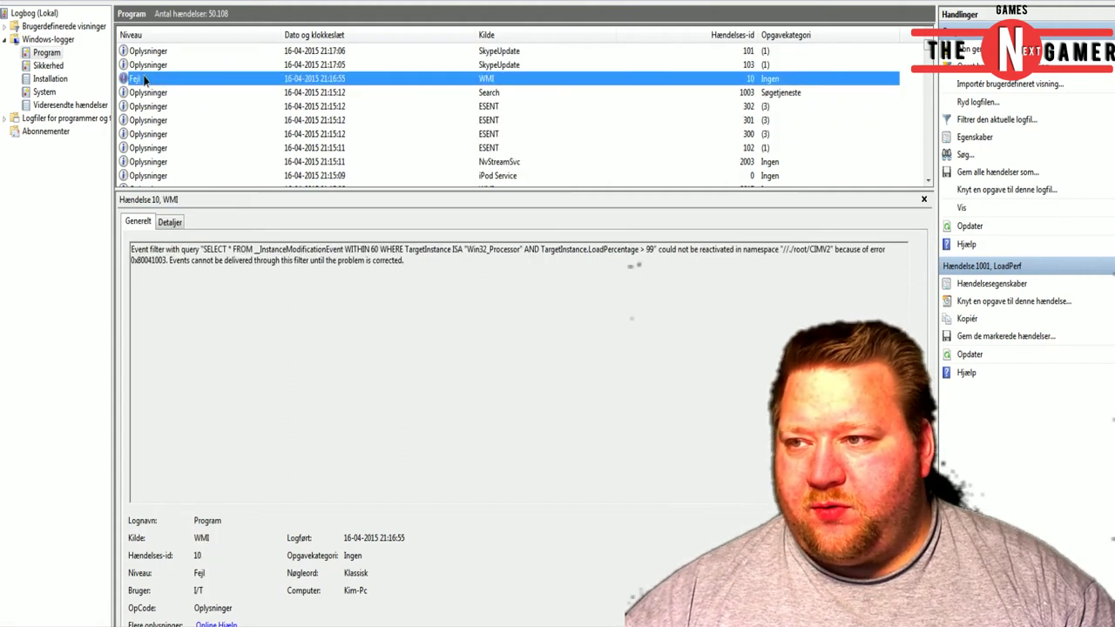
pyautogui.scroll(-3, 206, 109)
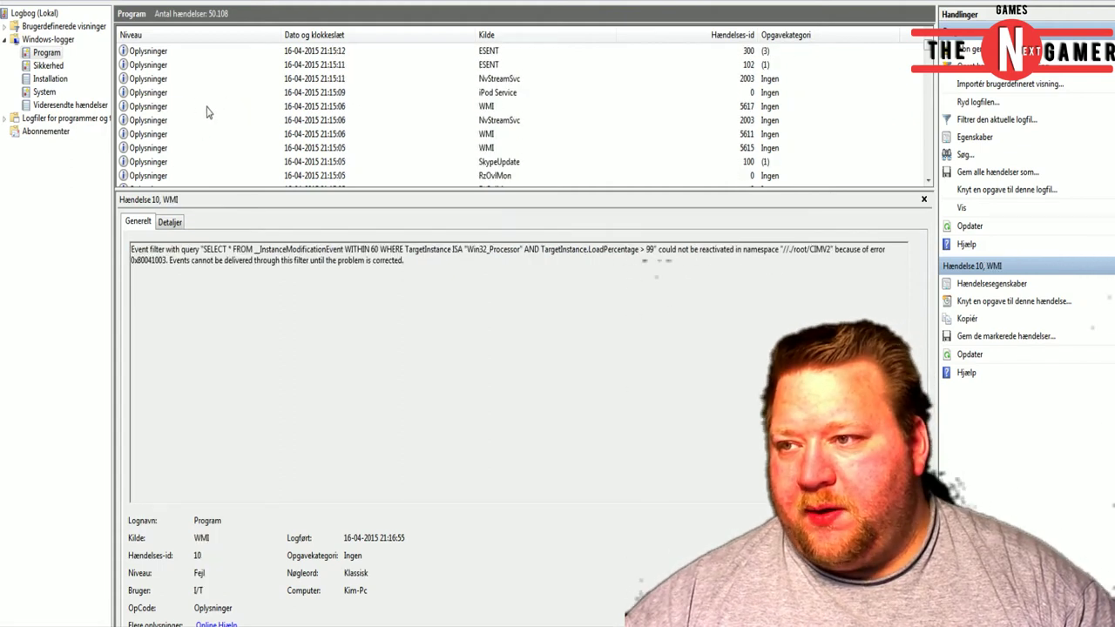
pyautogui.scroll(-5, 202, 112)
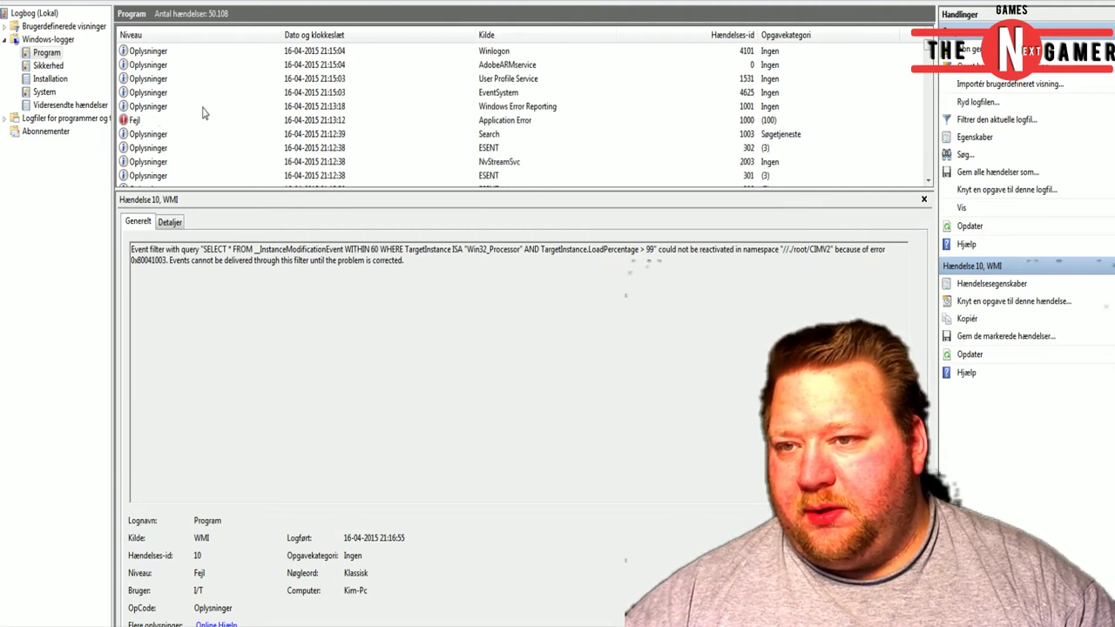
pyautogui.click(167, 122)
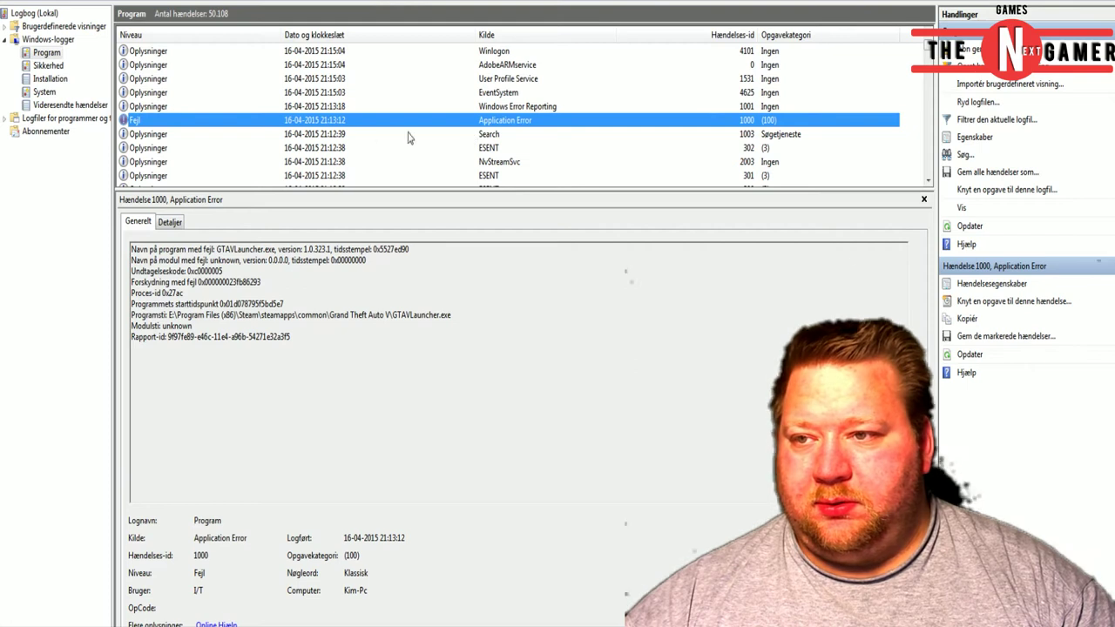
# Step: Compare the 21:13:12 Application Error with the neighbouring Windows Error Reporting, Search and EventSystem entries
pyautogui.click(456, 107)
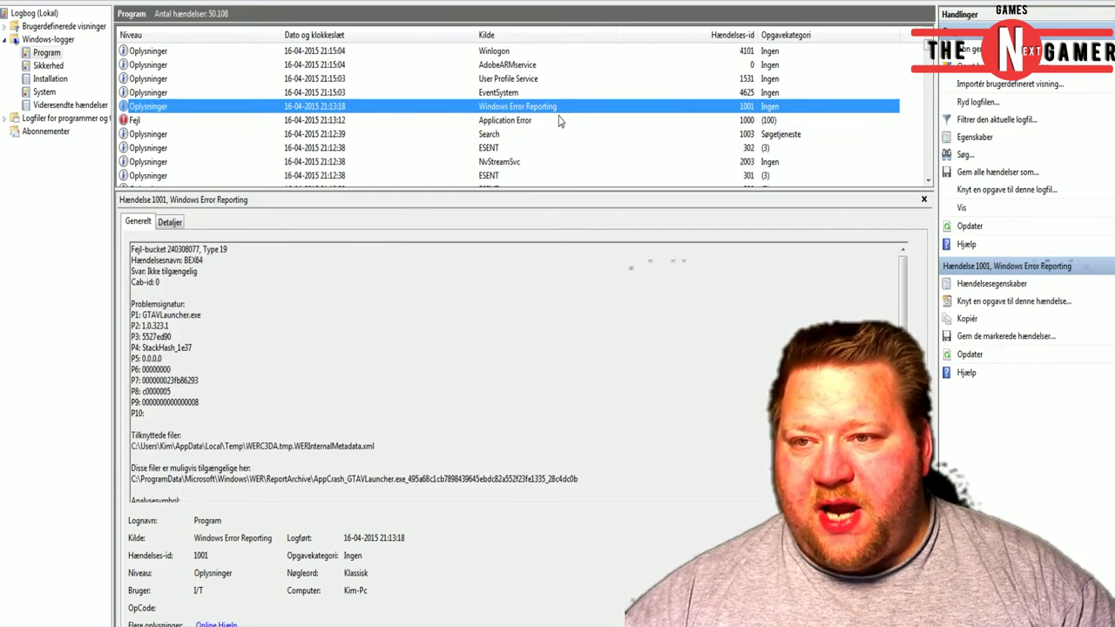
pyautogui.click(161, 122)
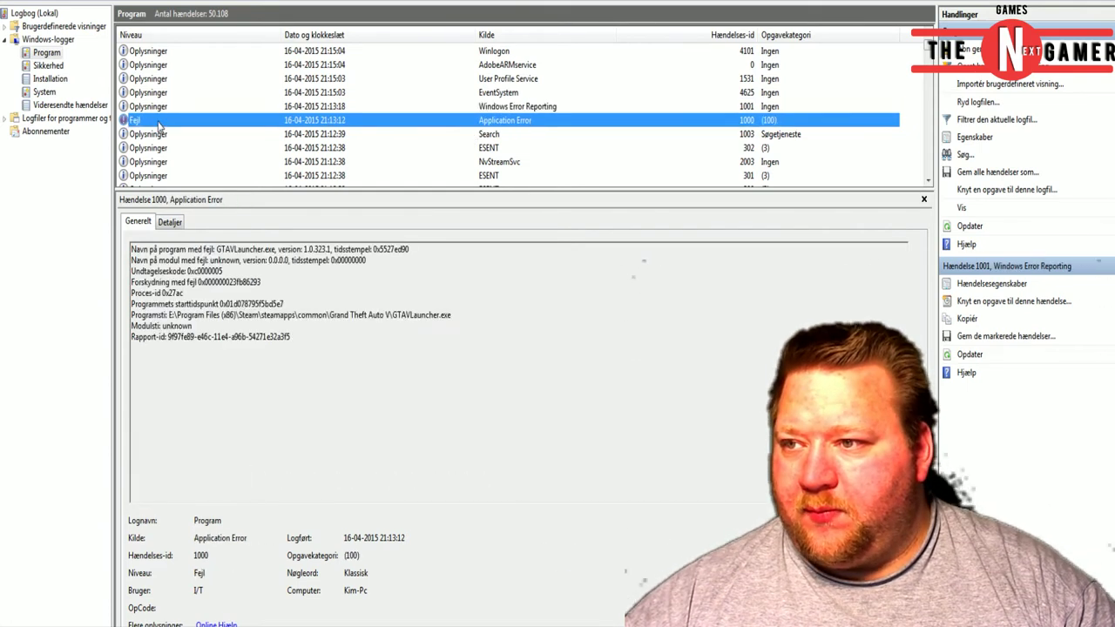
pyautogui.click(151, 108)
pyautogui.click(149, 121)
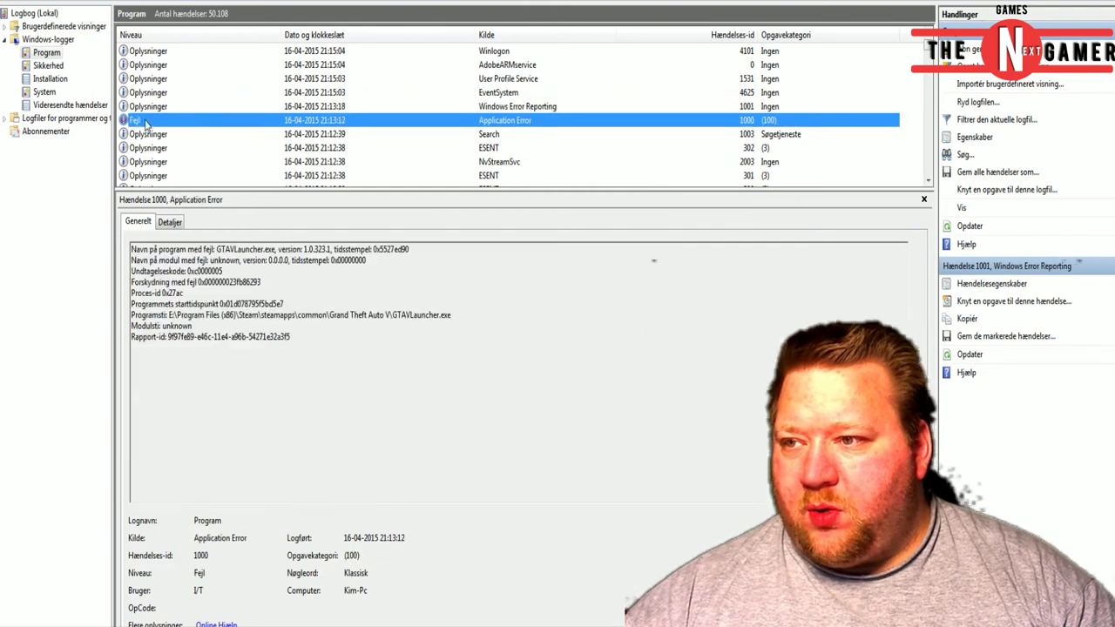
pyautogui.click(147, 135)
pyautogui.click(146, 122)
pyautogui.click(150, 106)
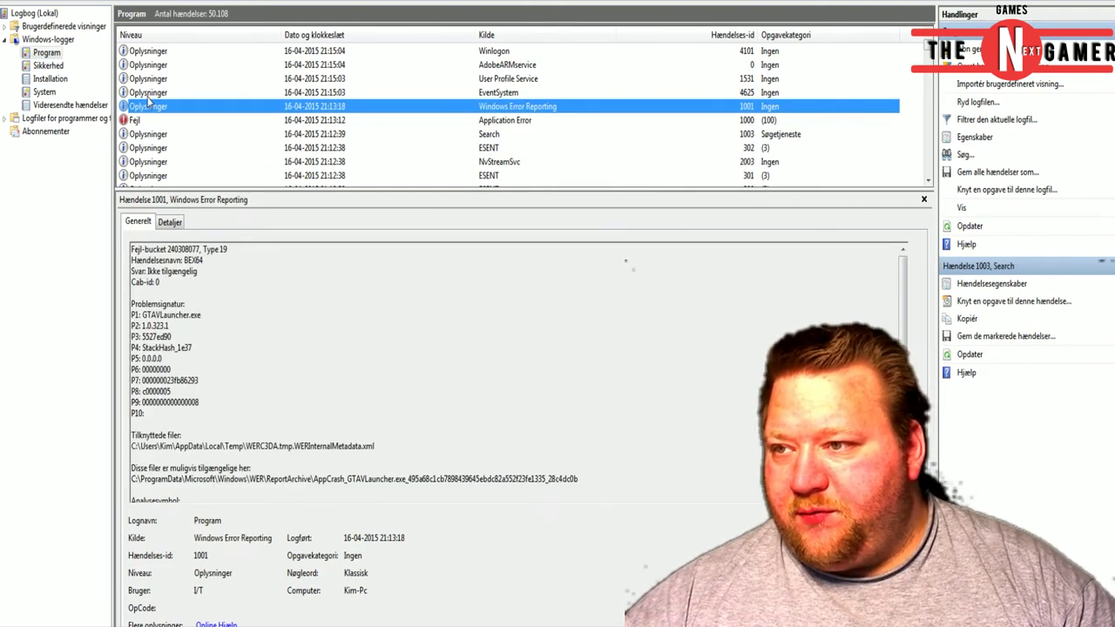
pyautogui.click(150, 93)
pyautogui.click(149, 107)
pyautogui.click(148, 121)
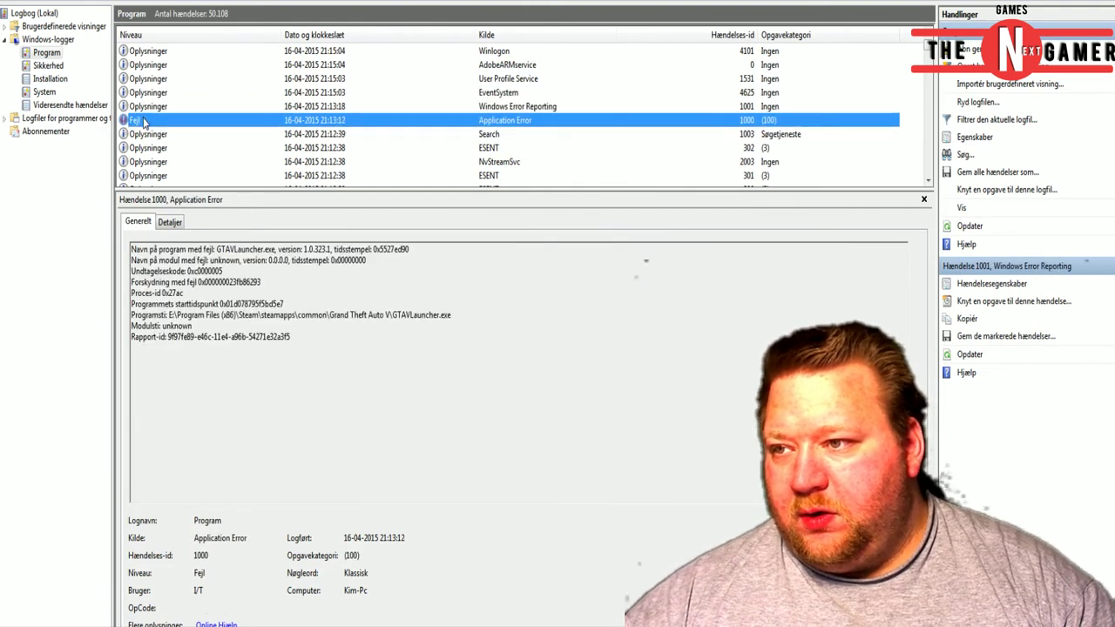
# Step: Examine the older part of the Program log, including the WMI errors logged at 21:10:50 and 21:02:56
pyautogui.scroll(-5, 207, 122)
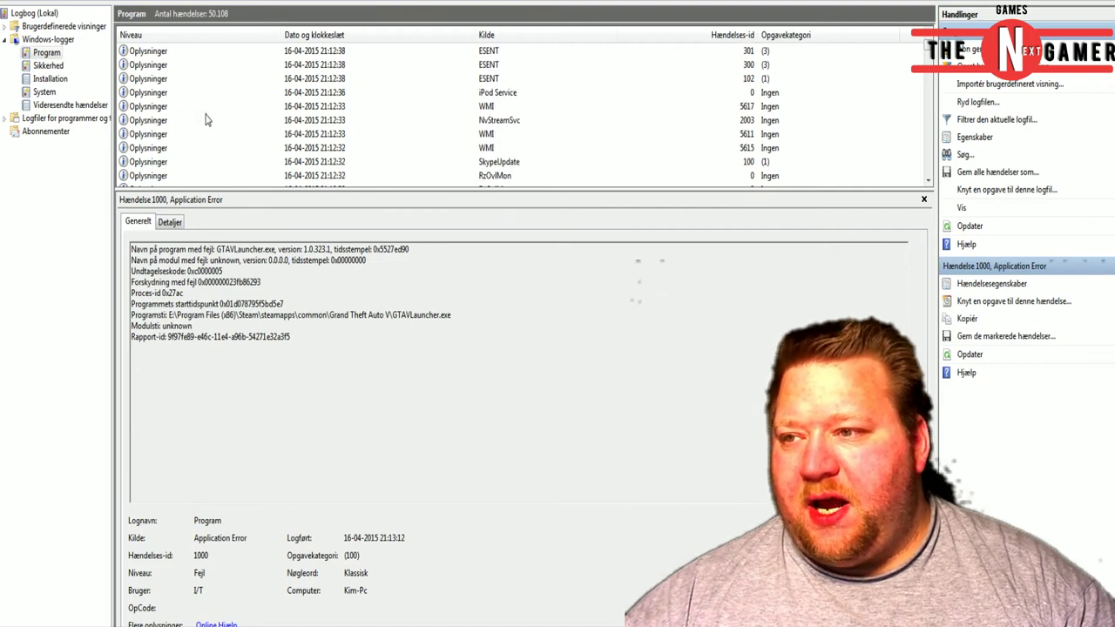
pyautogui.scroll(-4, 207, 125)
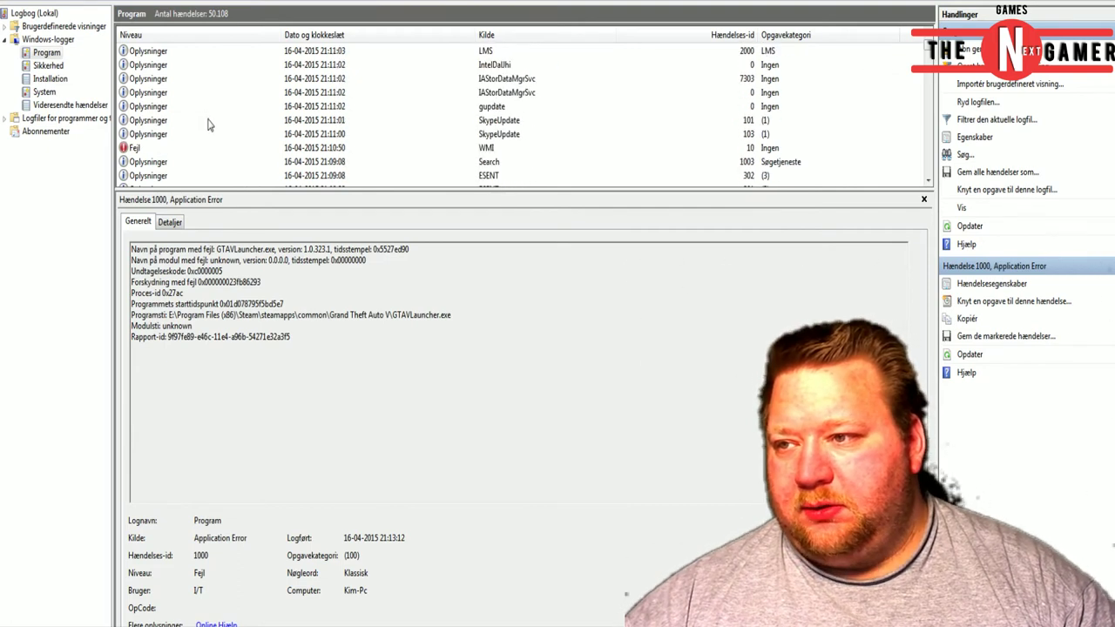
pyautogui.click(141, 148)
pyautogui.scroll(-4, 180, 143)
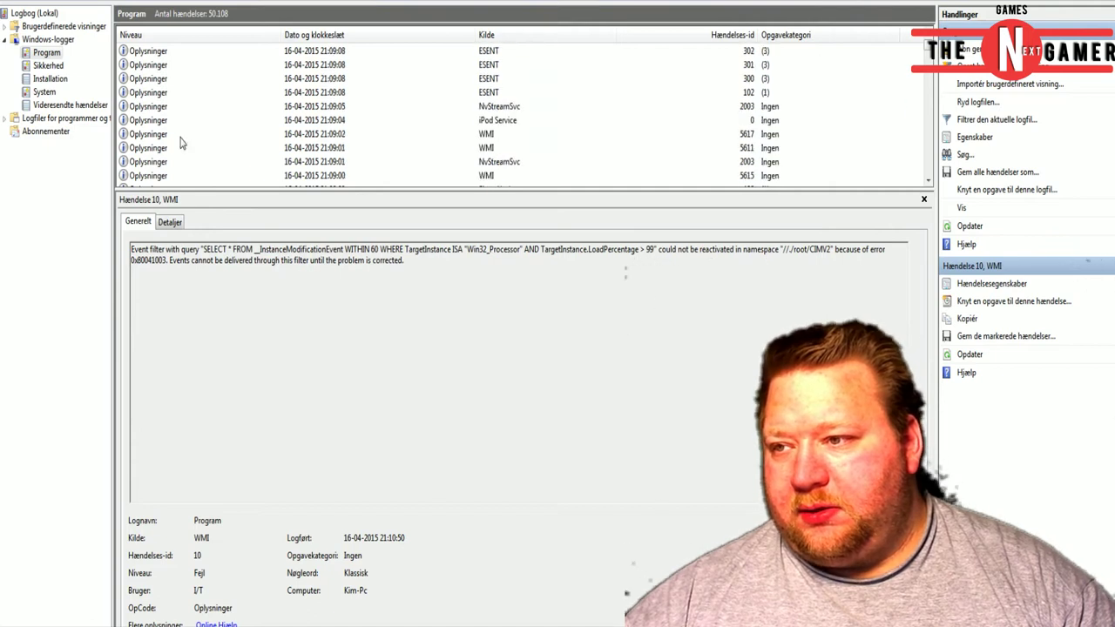
pyautogui.scroll(-8, 181, 142)
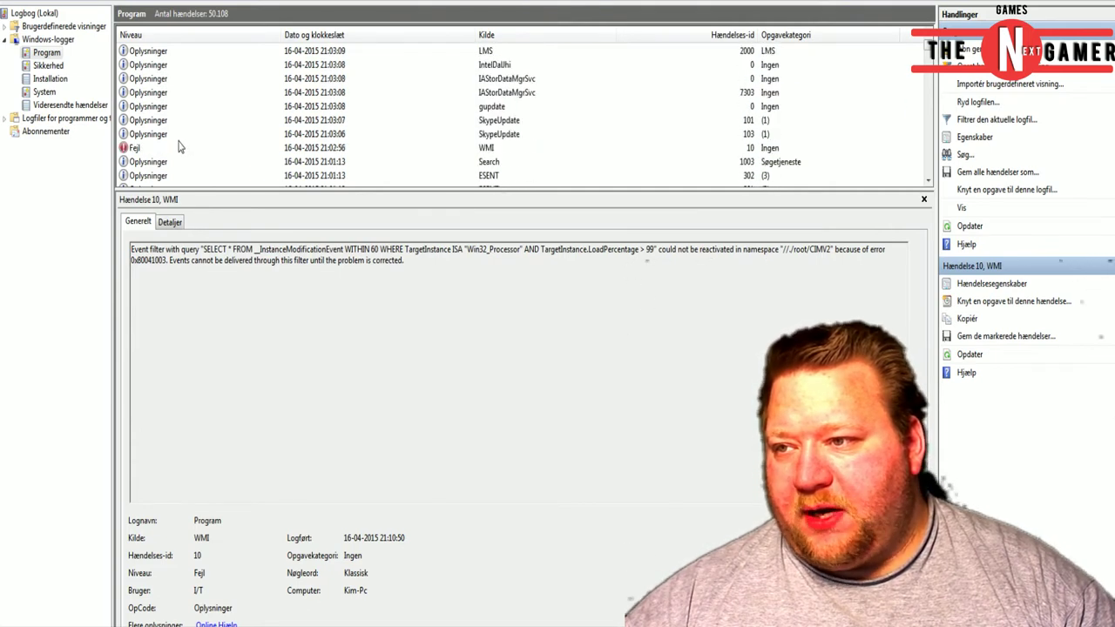
pyautogui.click(143, 108)
pyautogui.scroll(-5, 184, 129)
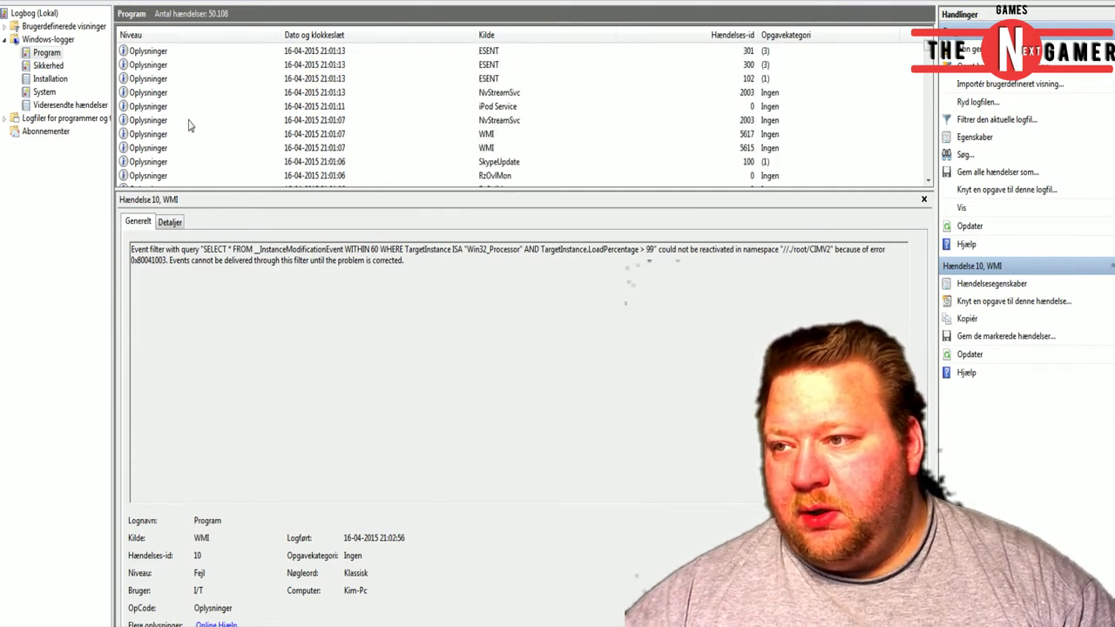
pyautogui.scroll(-10, 185, 131)
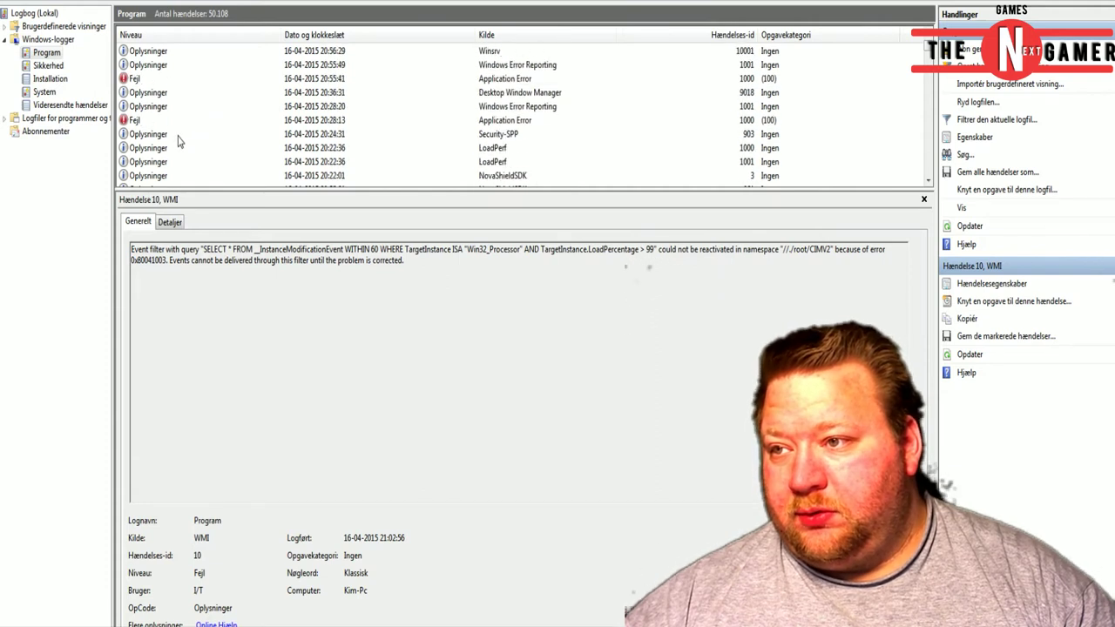
# Step: Inspect the earlier error entries between 20:55:41 and 20:07:56, checking which program each Application Error names
pyautogui.click(154, 80)
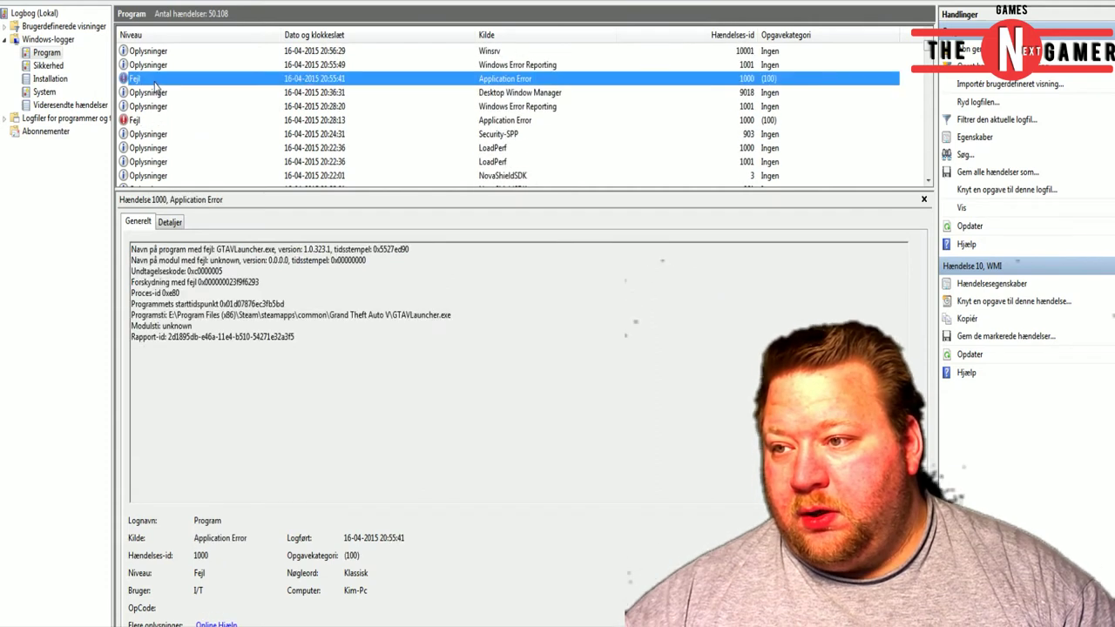
pyautogui.click(145, 120)
pyautogui.scroll(-6, 227, 151)
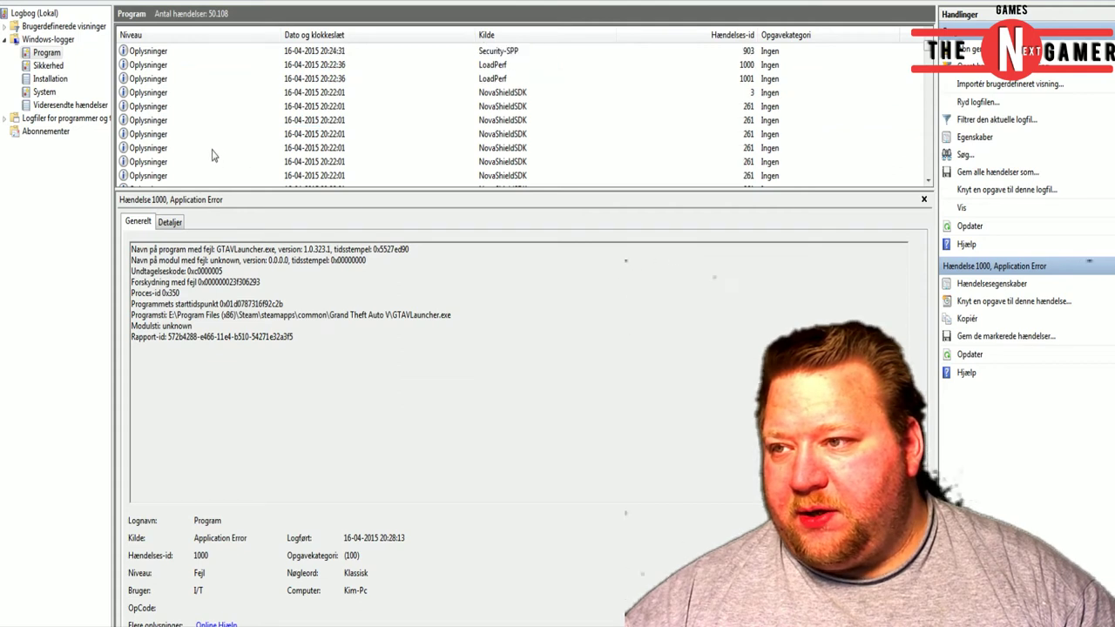
pyautogui.click(153, 108)
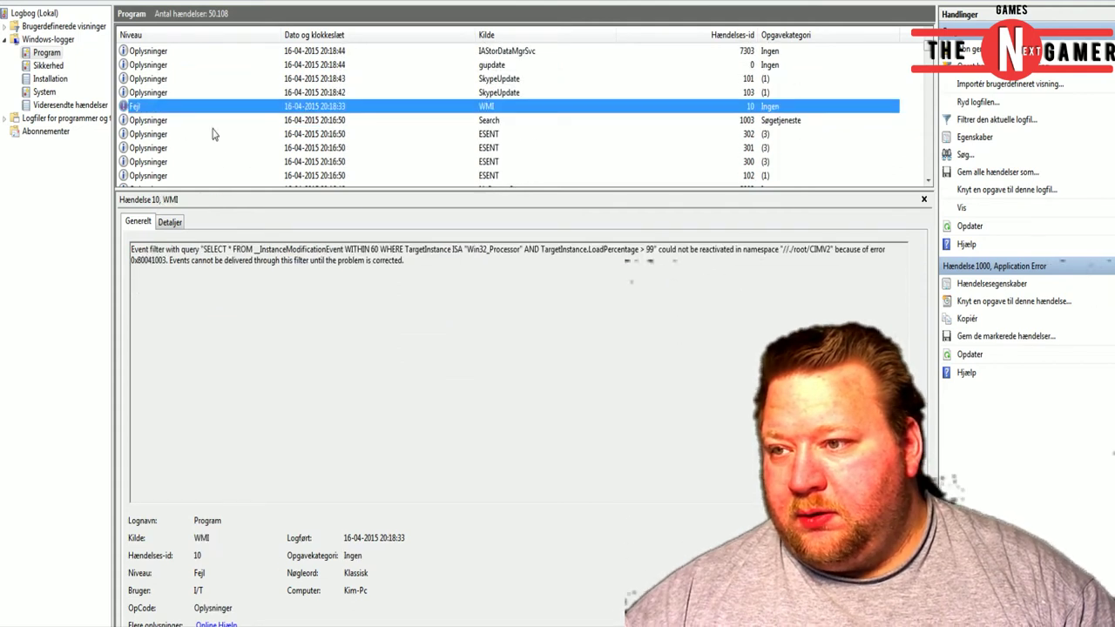
pyautogui.scroll(-6, 216, 130)
pyautogui.scroll(-3, 181, 158)
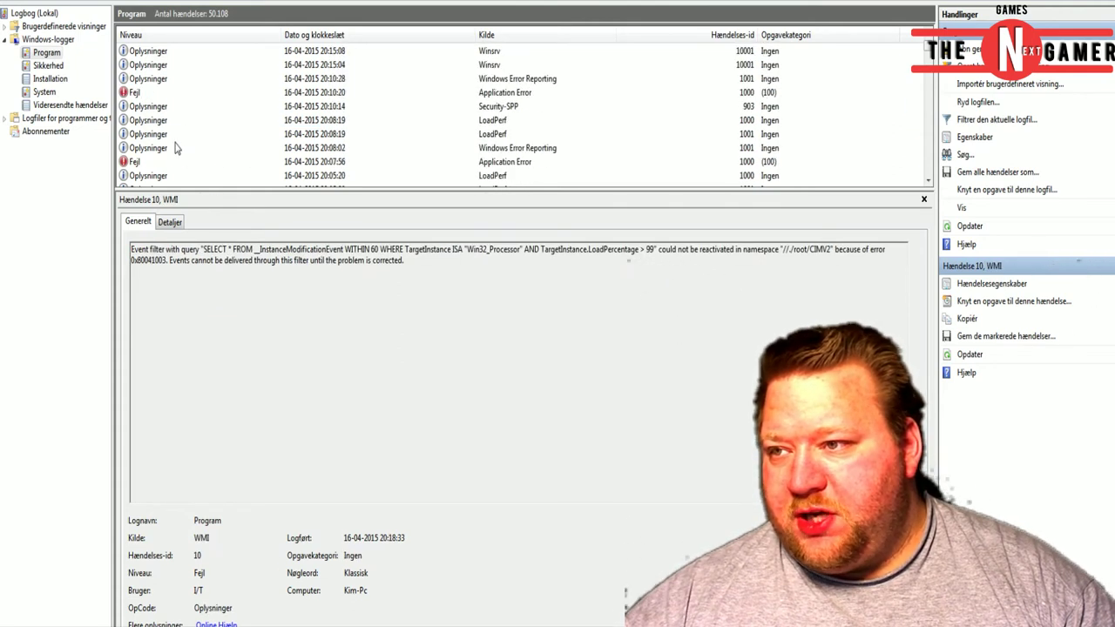
pyautogui.click(157, 108)
pyautogui.click(145, 94)
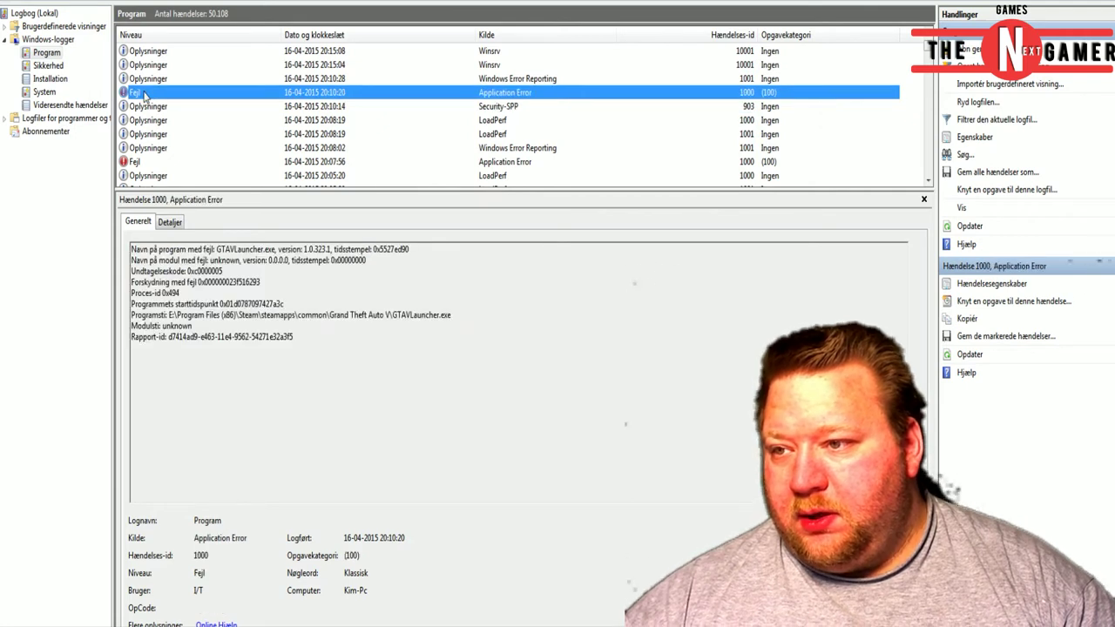
pyautogui.click(145, 163)
pyautogui.scroll(-3, 187, 157)
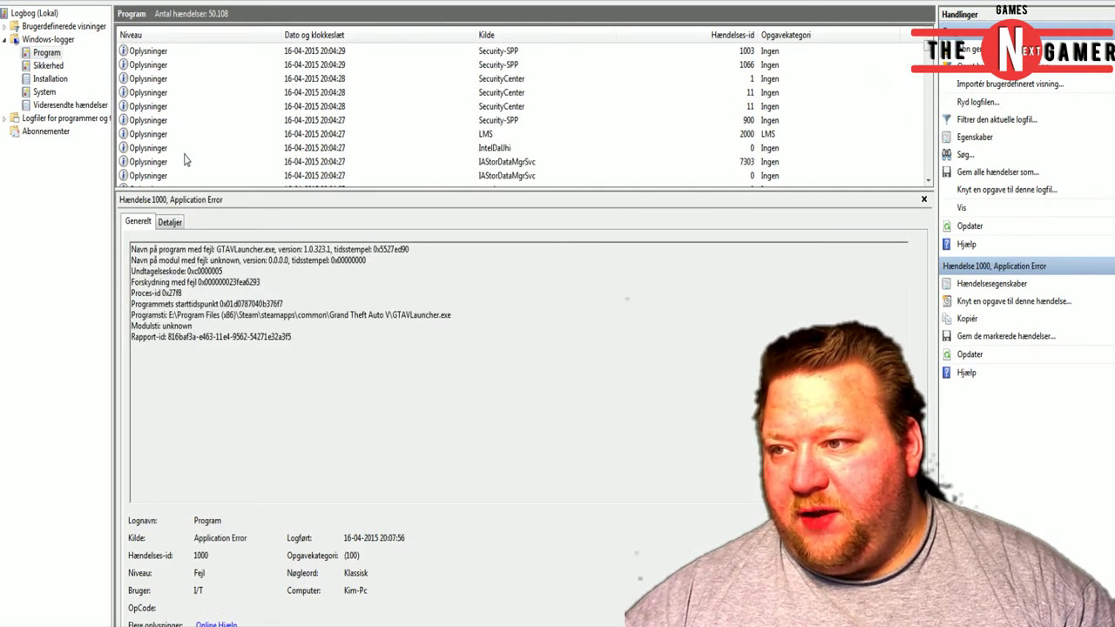
# Step: Return to the Application Error logged at 21:13:12 and highlight the program name GTAVLauncher.exe in its description
pyautogui.scroll(10, 184, 159)
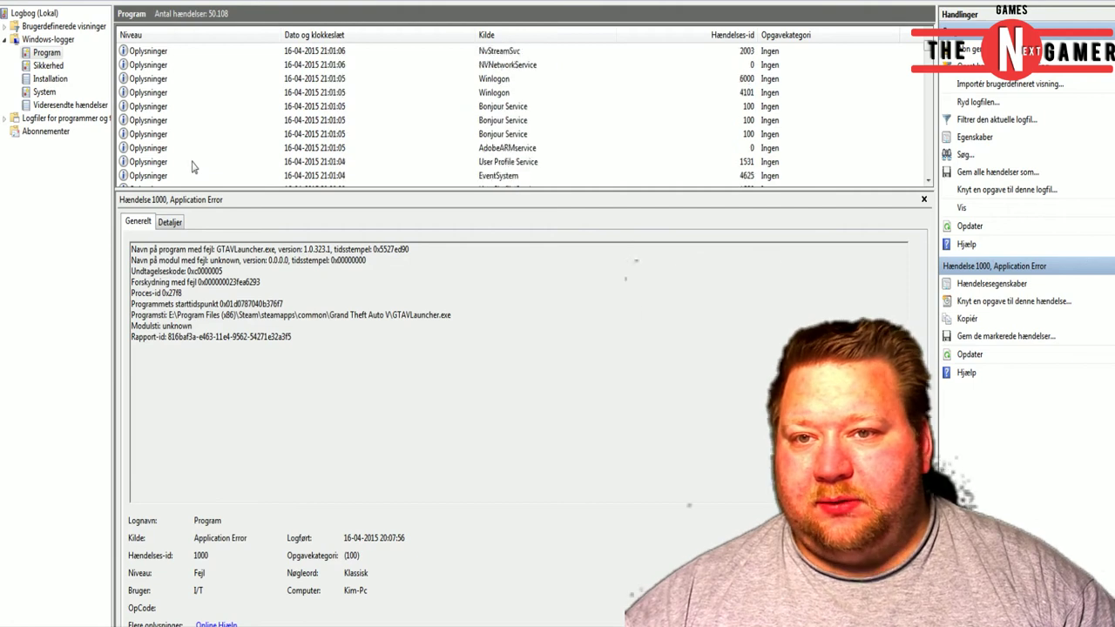
pyautogui.scroll(10, 193, 166)
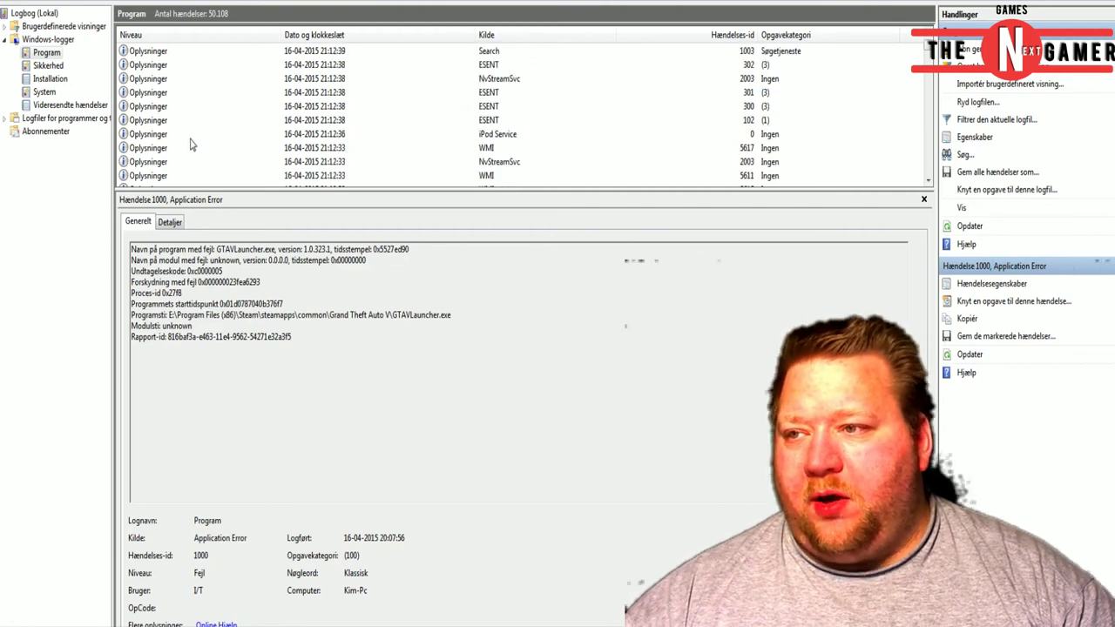
pyautogui.scroll(10, 190, 142)
pyautogui.scroll(-10, 188, 139)
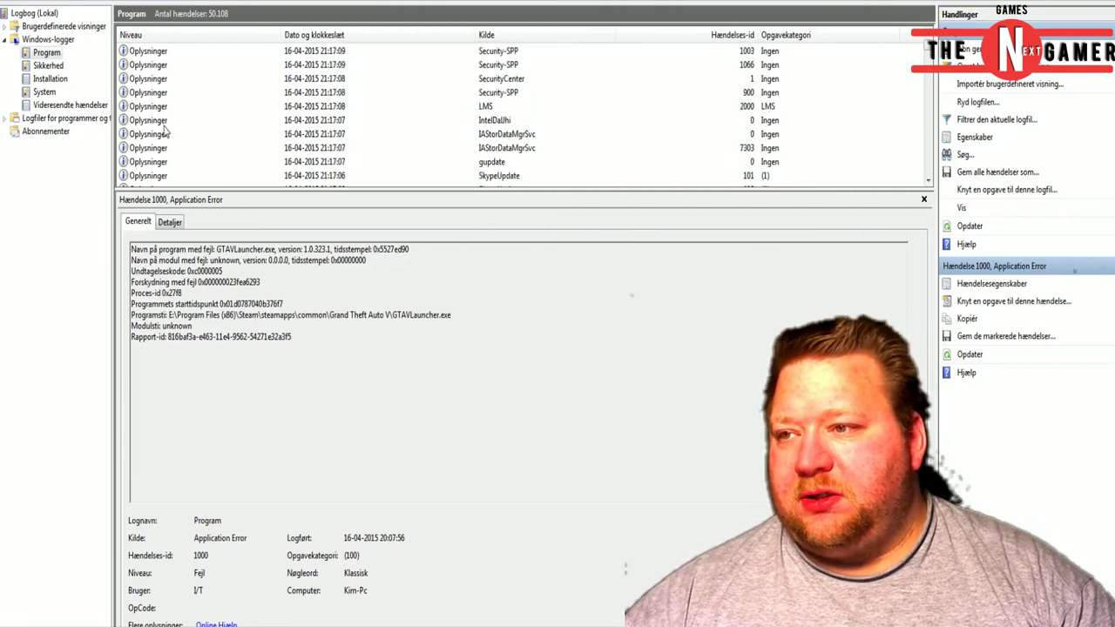
pyautogui.scroll(-2, 186, 140)
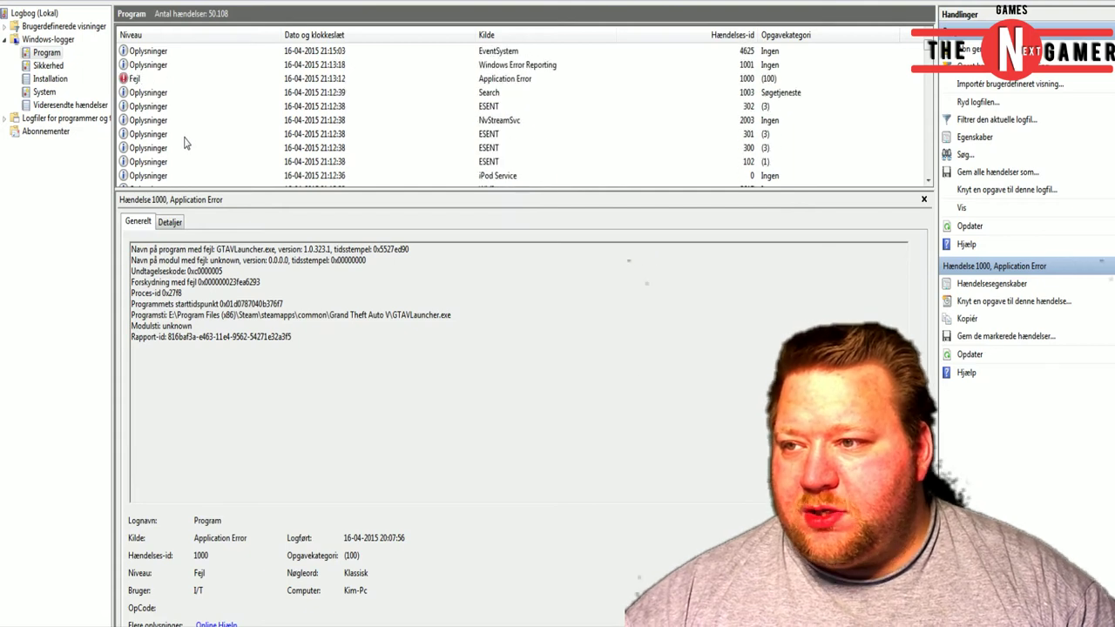
pyautogui.click(137, 123)
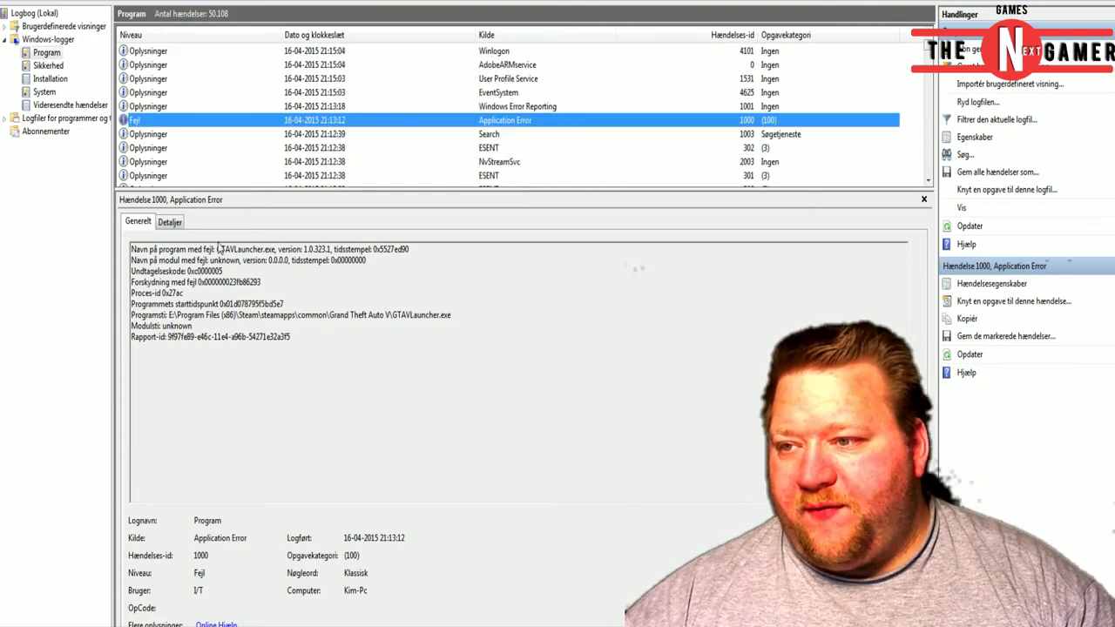
pyautogui.moveTo(130, 249); pyautogui.dragTo(262, 250)
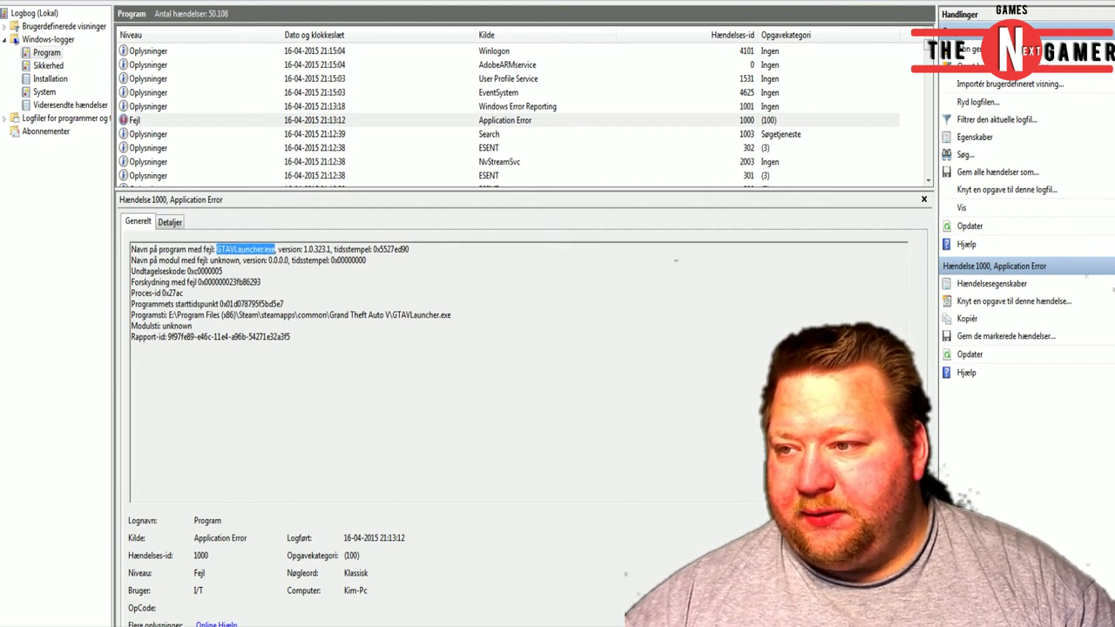
# Step: Display the Windows Error Reporting event logged at 21:13:18 and highlight Type 19 in its description
pyautogui.click(148, 108)
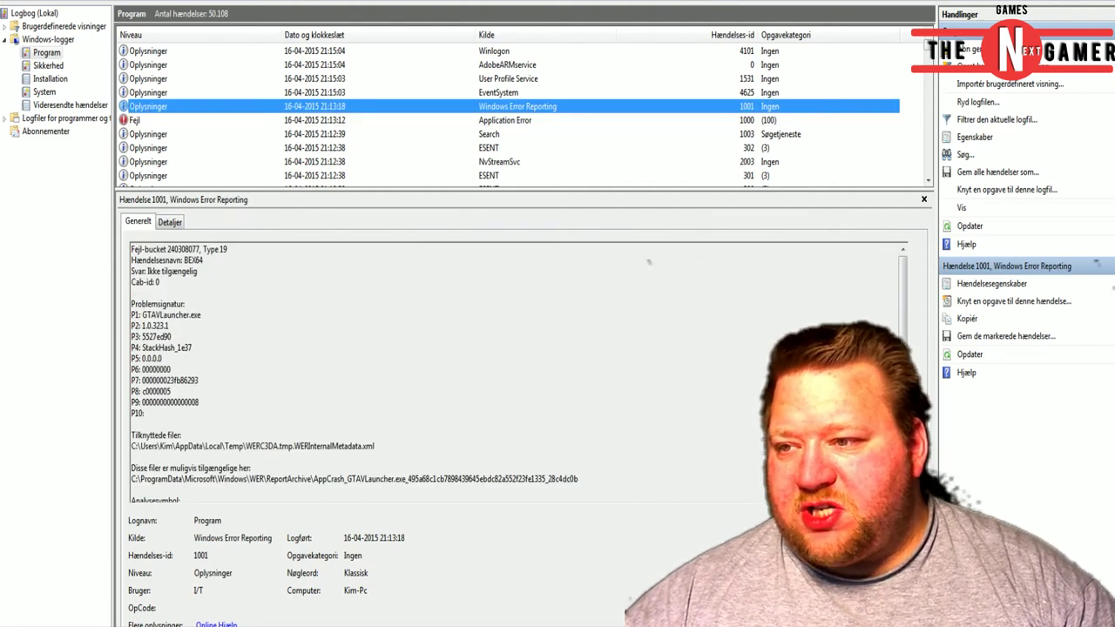
pyautogui.moveTo(183, 259); pyautogui.dragTo(228, 249)
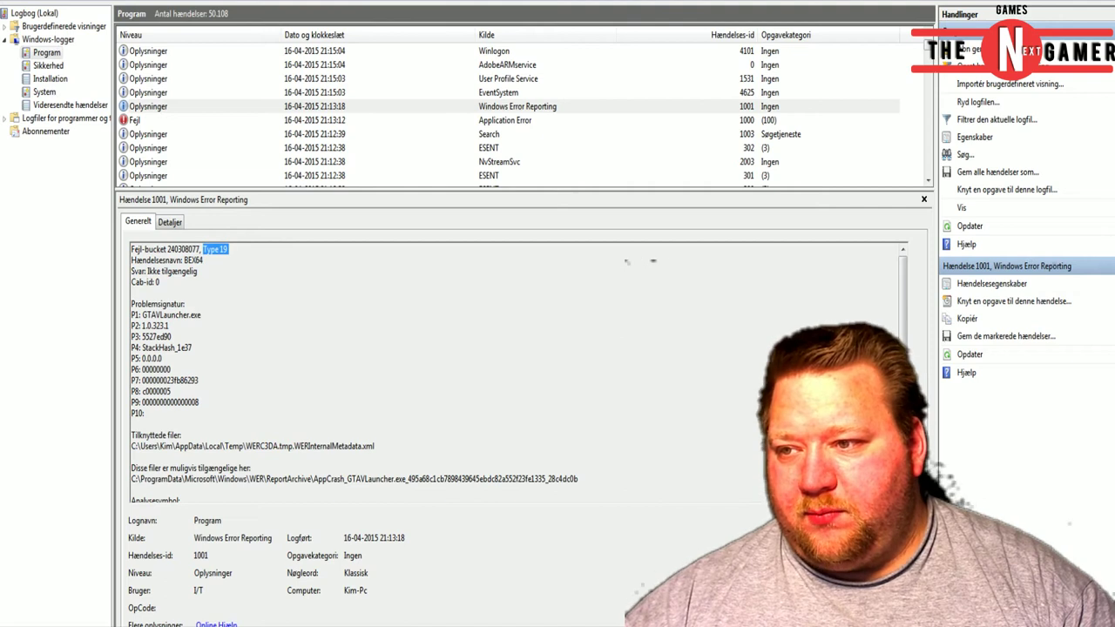
pyautogui.click(169, 326)
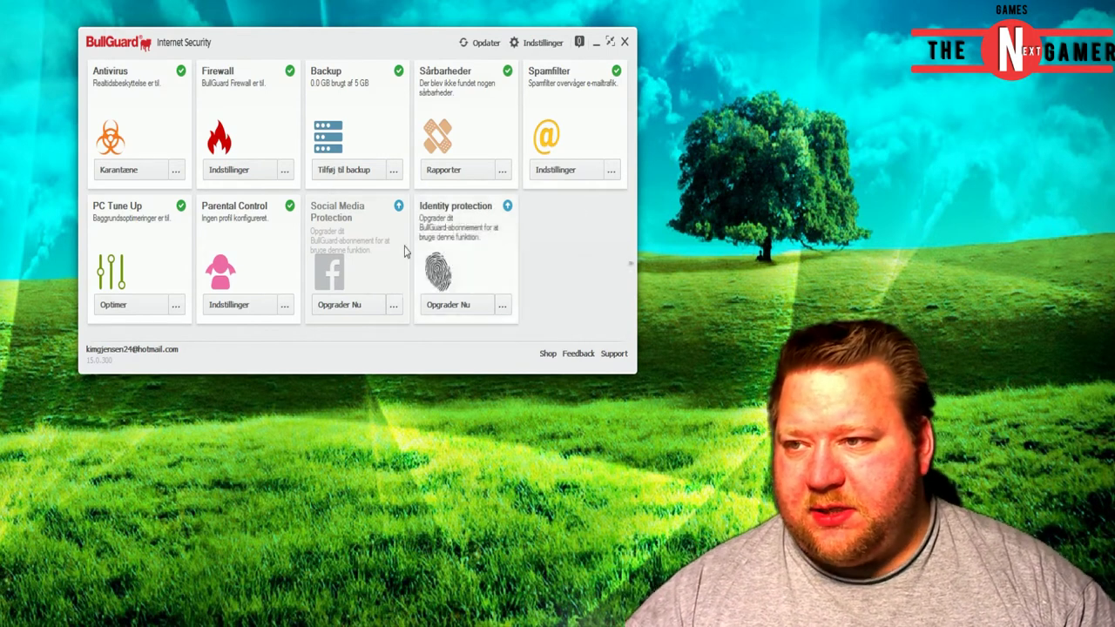
# Step: Switch Selvbeskyttelse on and back off on the Hovedside page of BullGuard's general settings, dismissing the restart notice in between
pyautogui.click(530, 43)
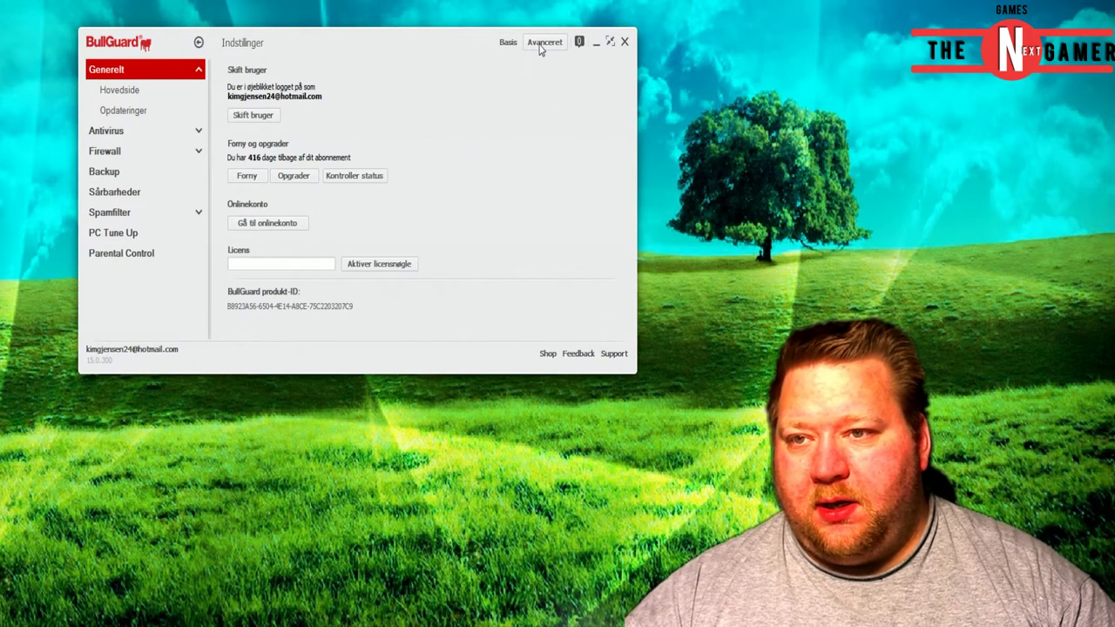
pyautogui.click(121, 95)
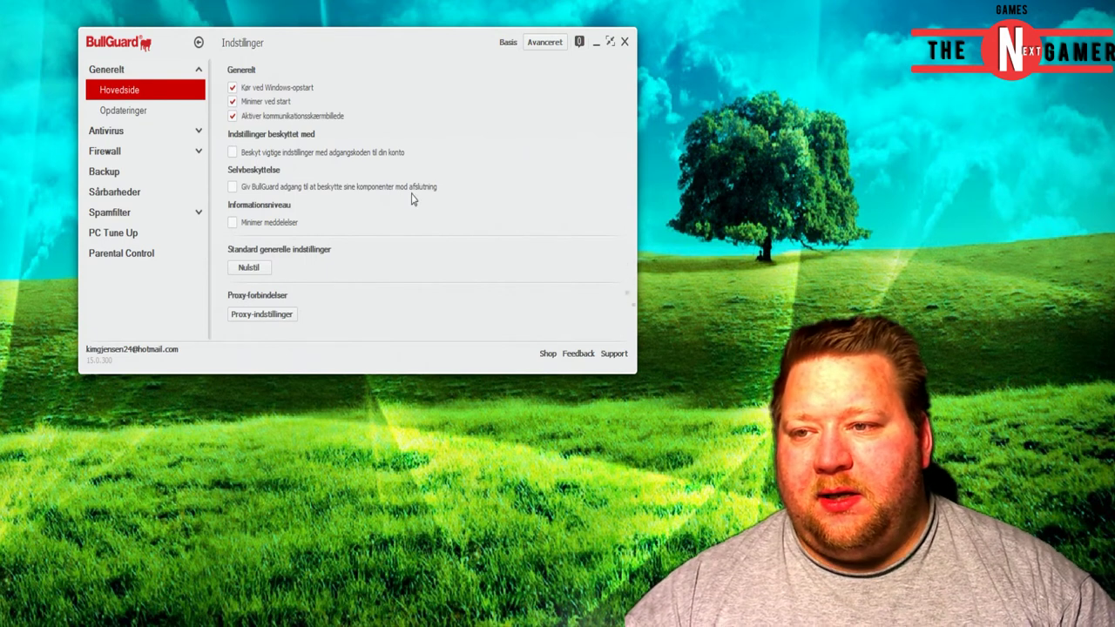
pyautogui.click(233, 186)
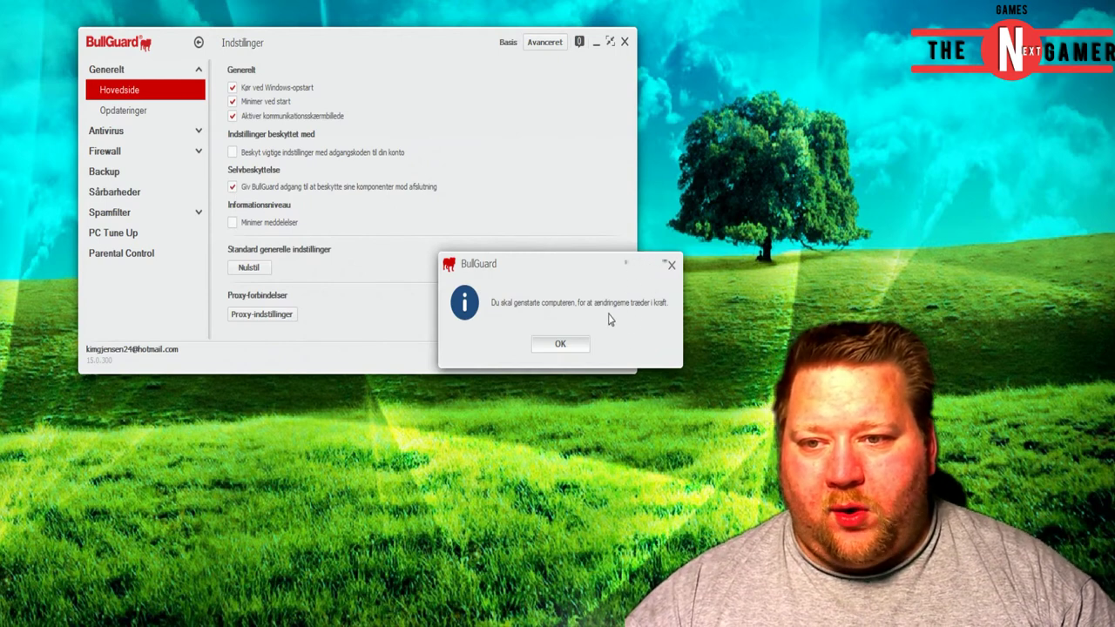
pyautogui.click(672, 264)
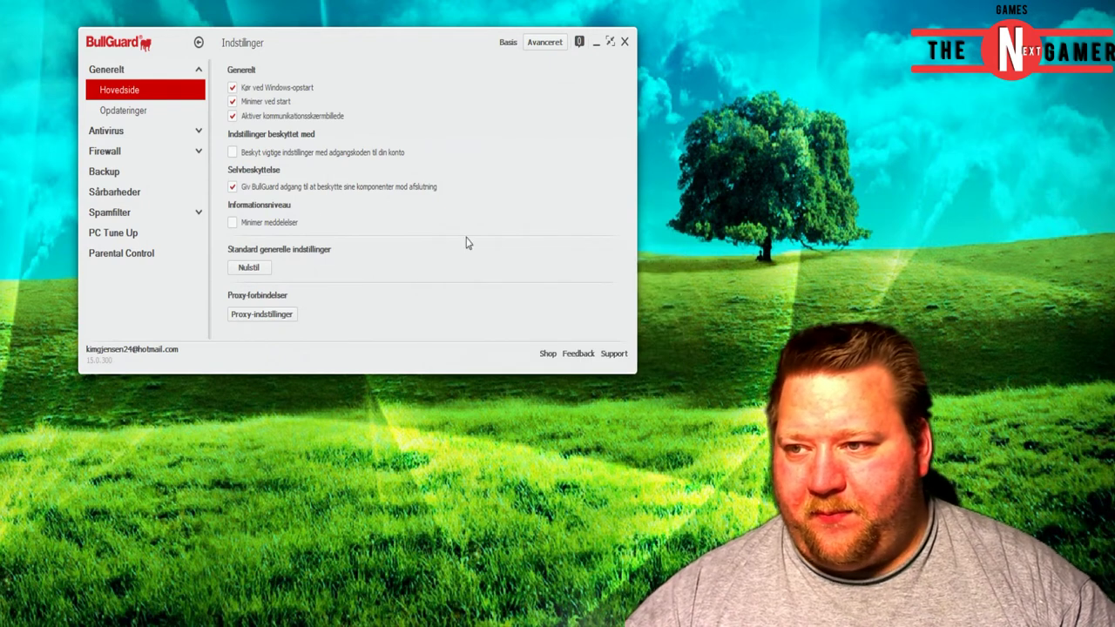
pyautogui.click(232, 187)
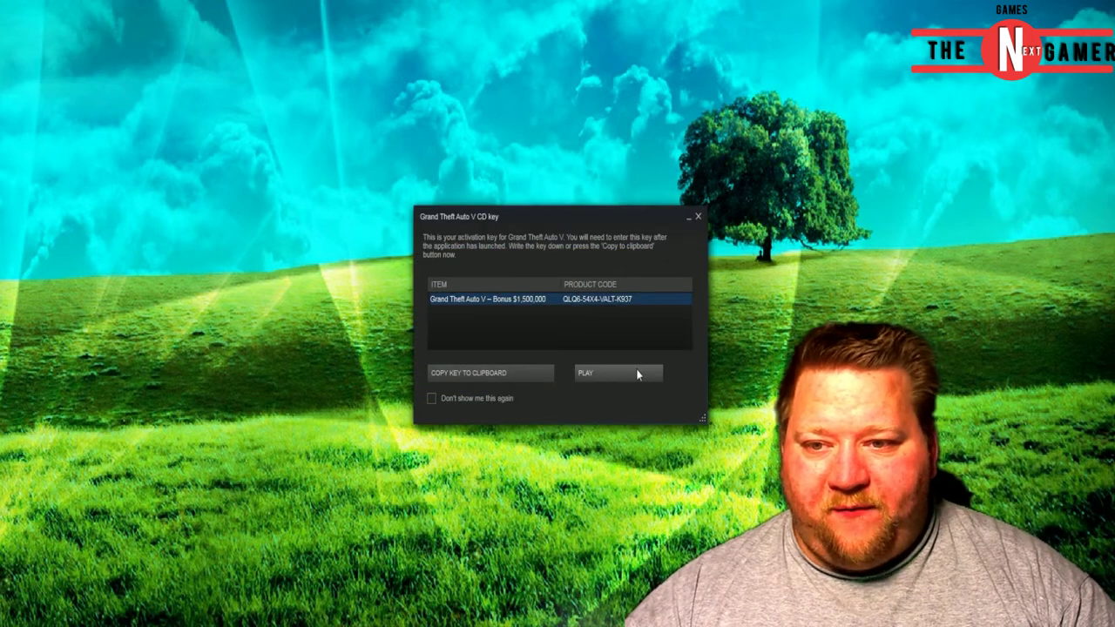
# Step: Launch Grand Theft Auto V through Steam with the Play Grand Theft Auto V option and quit it from the main menu
pyautogui.click(616, 378)
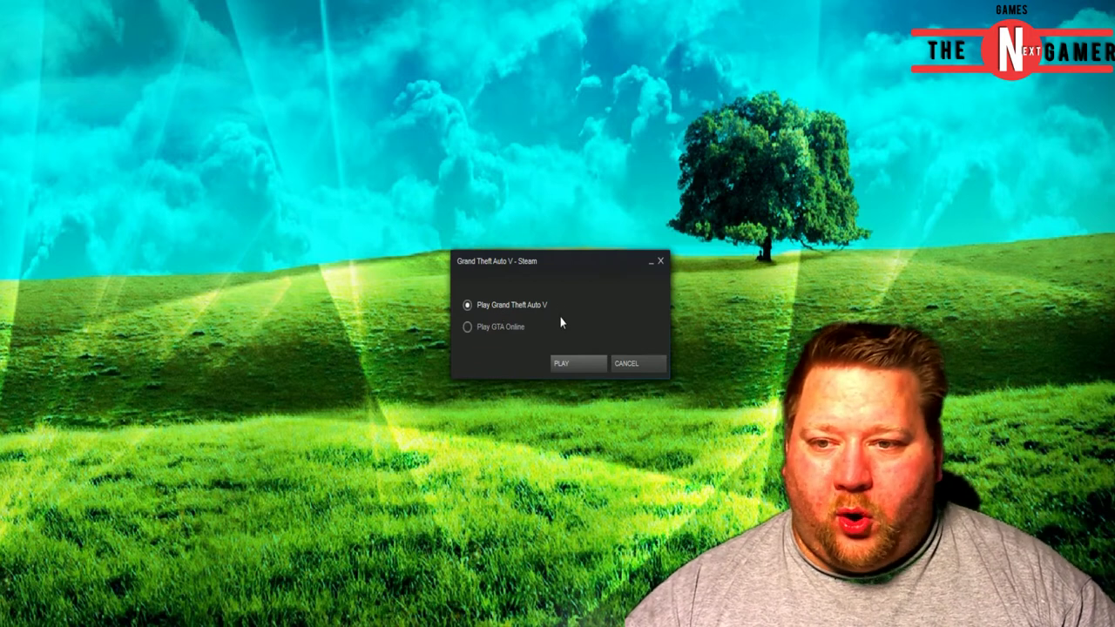
pyautogui.click(576, 364)
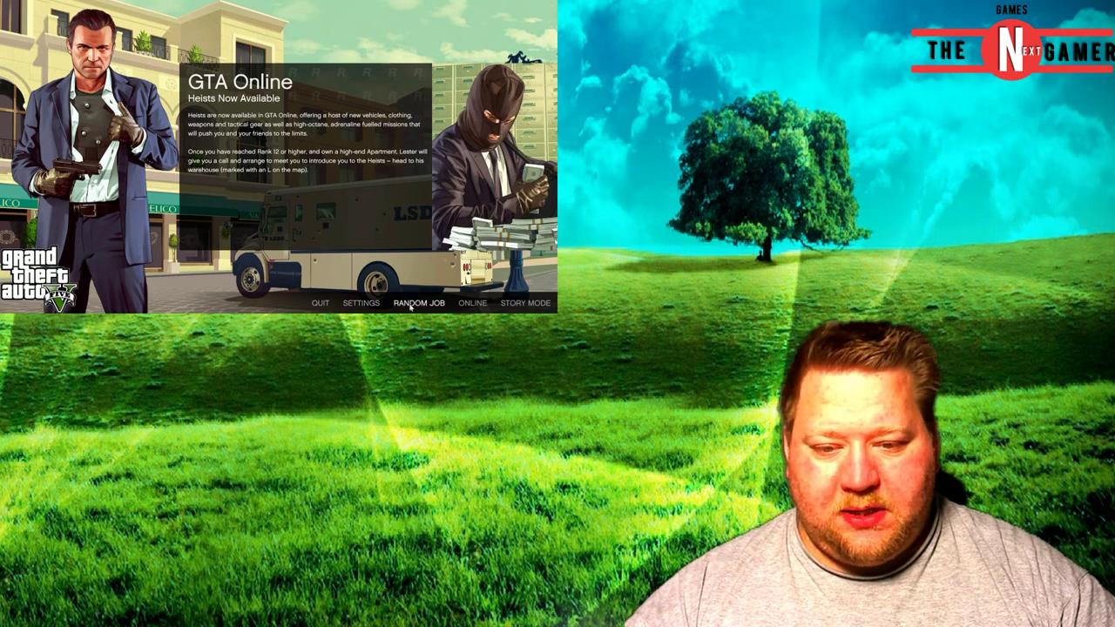
pyautogui.click(315, 305)
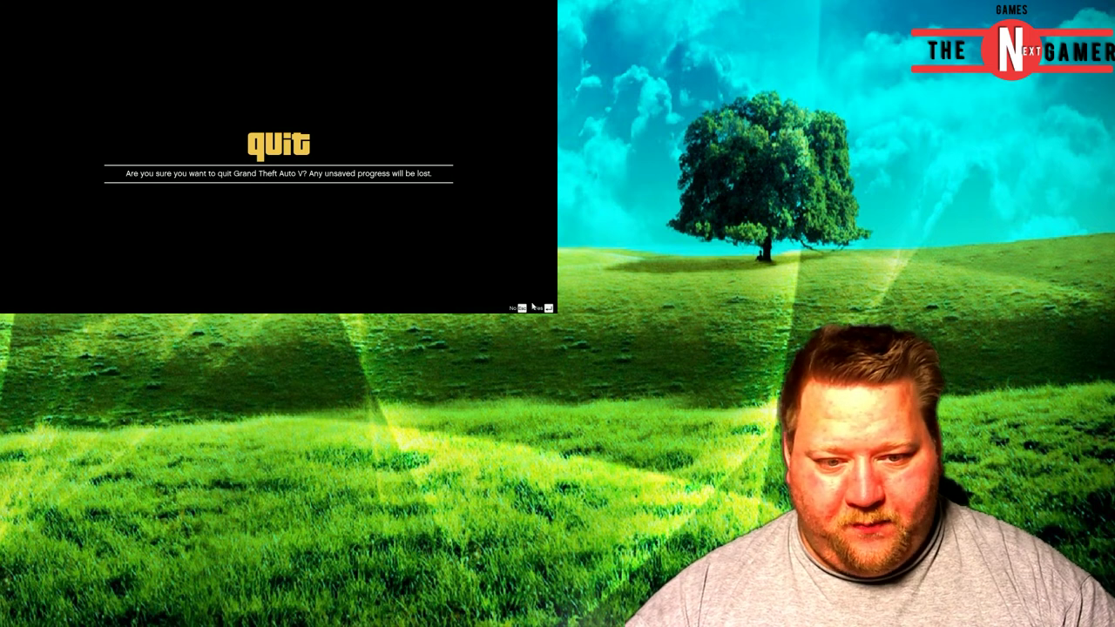